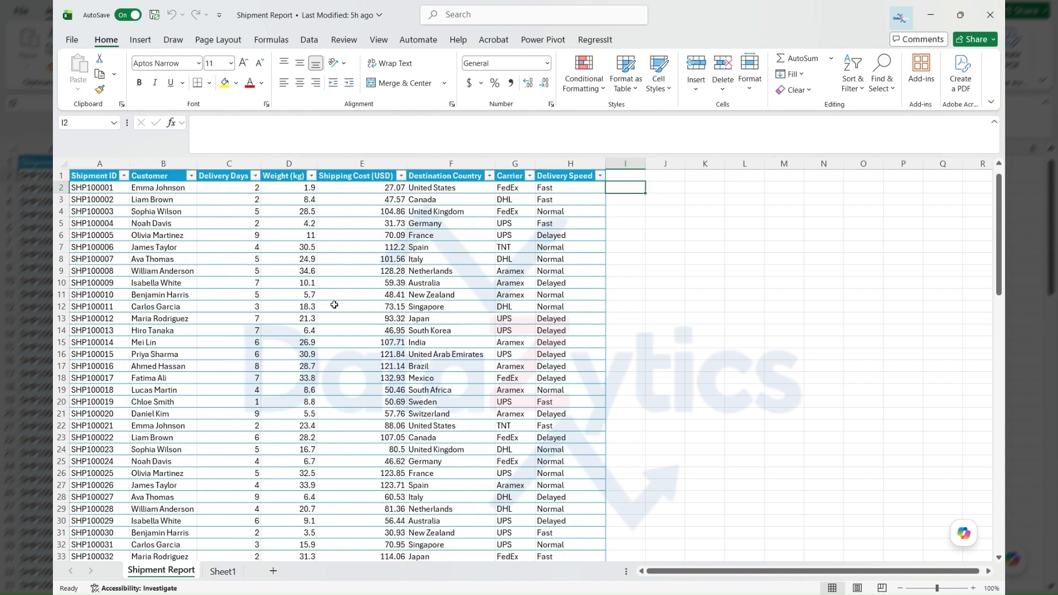
Step: Examine the Shipment Report data, especially the values in the Delivery Days column and the empty column beside Carrier
click(634, 211)
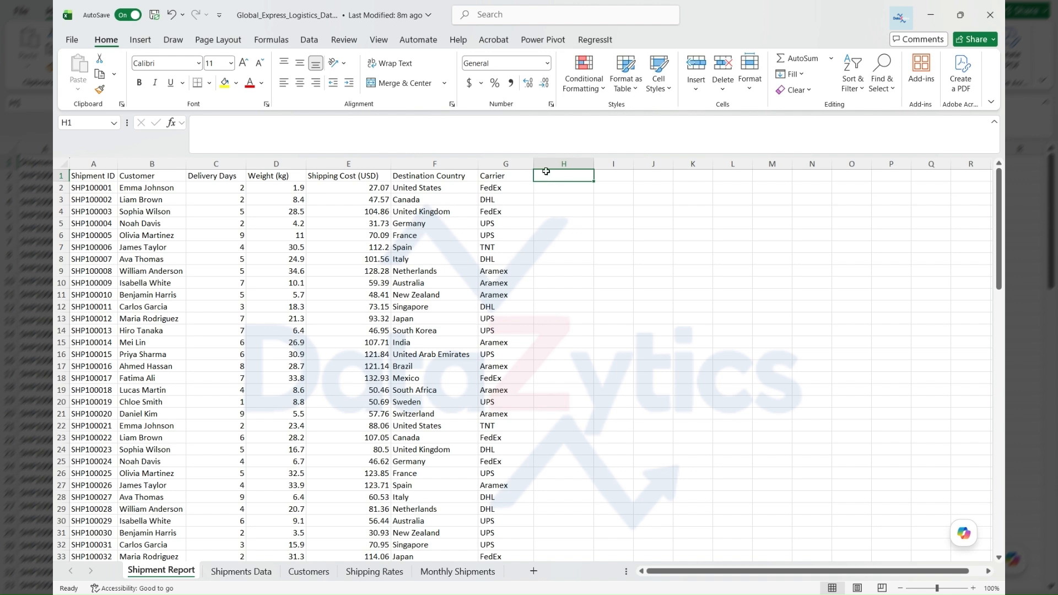
click(103, 181)
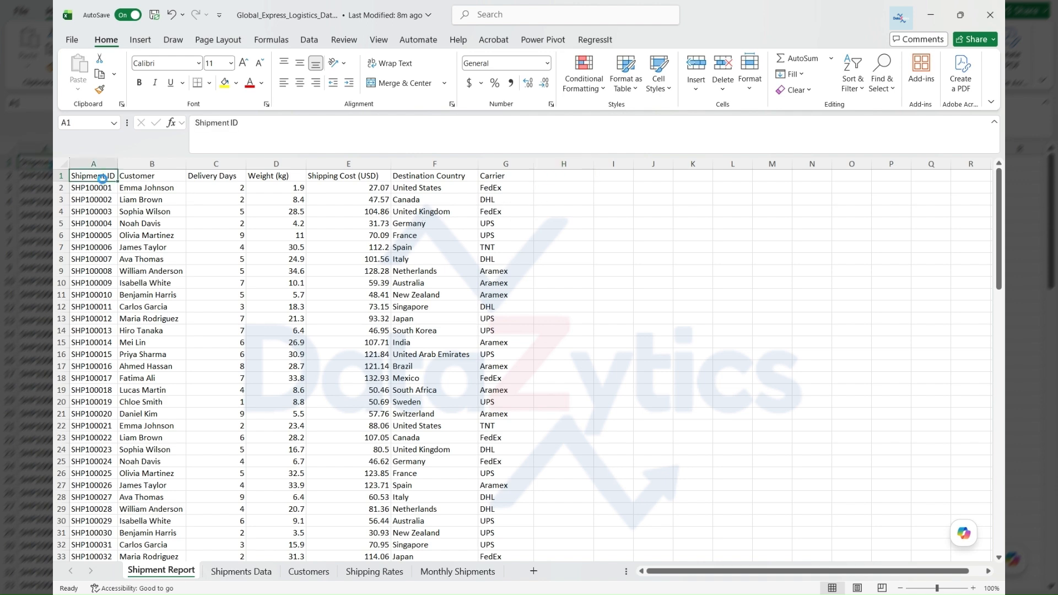
key(ctrl+shift+End)
scroll(165, 499, up, 20)
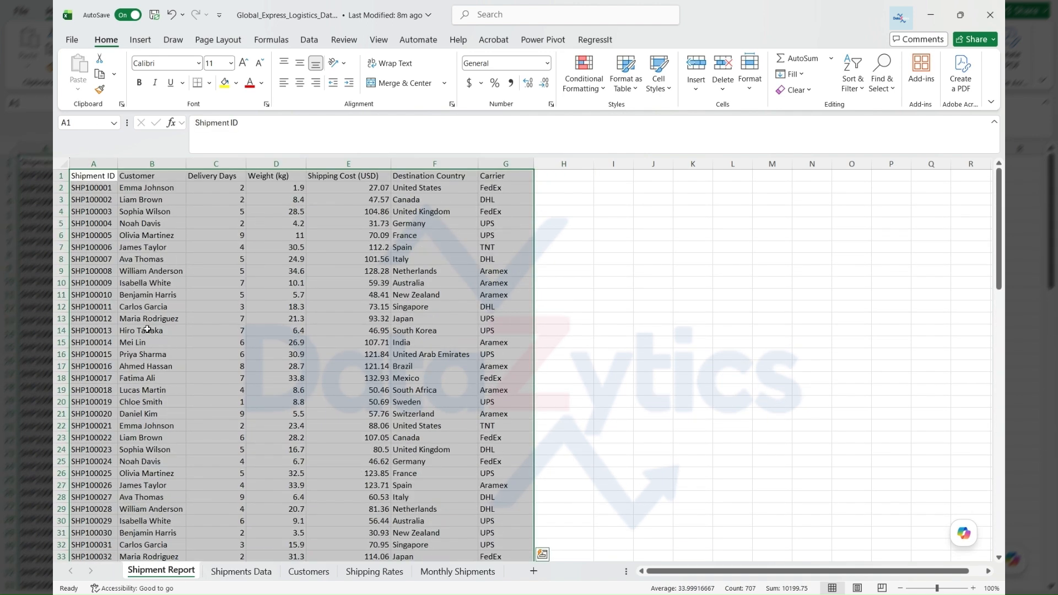
click(105, 177)
click(220, 175)
key(ctrl+shift+Down)
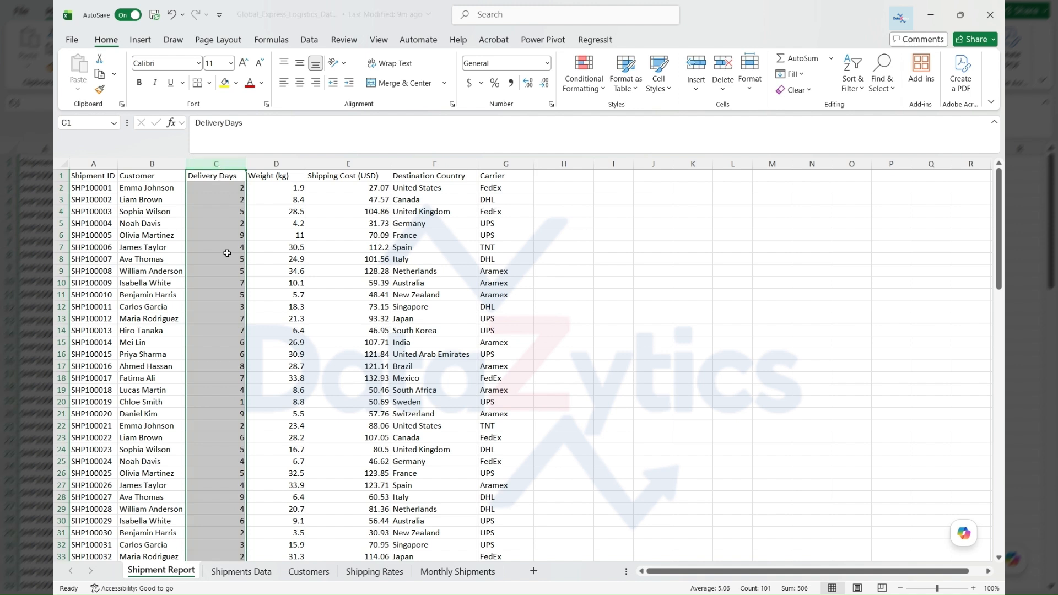
click(229, 203)
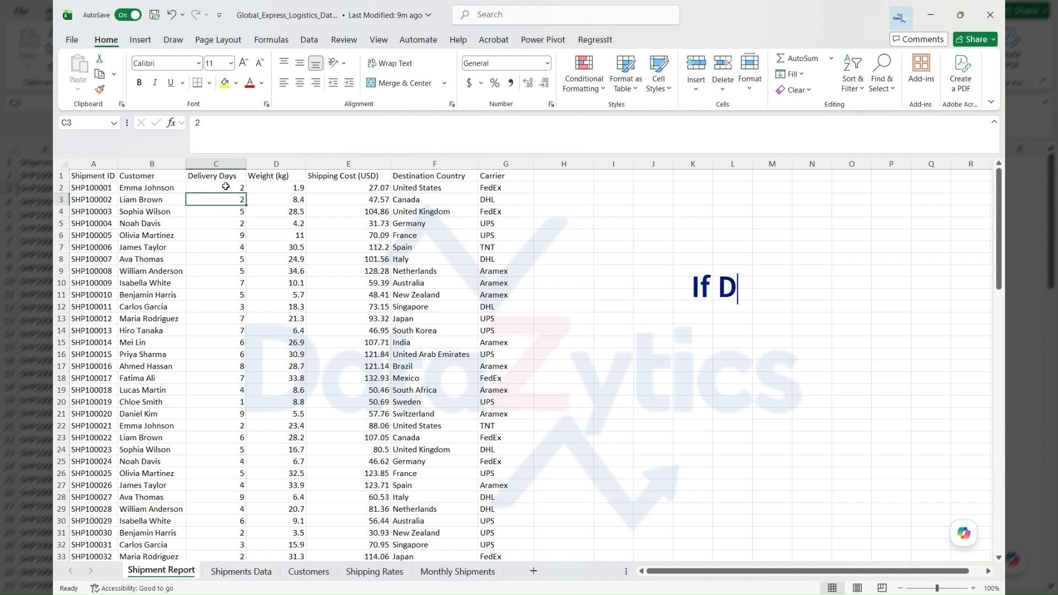
click(226, 187)
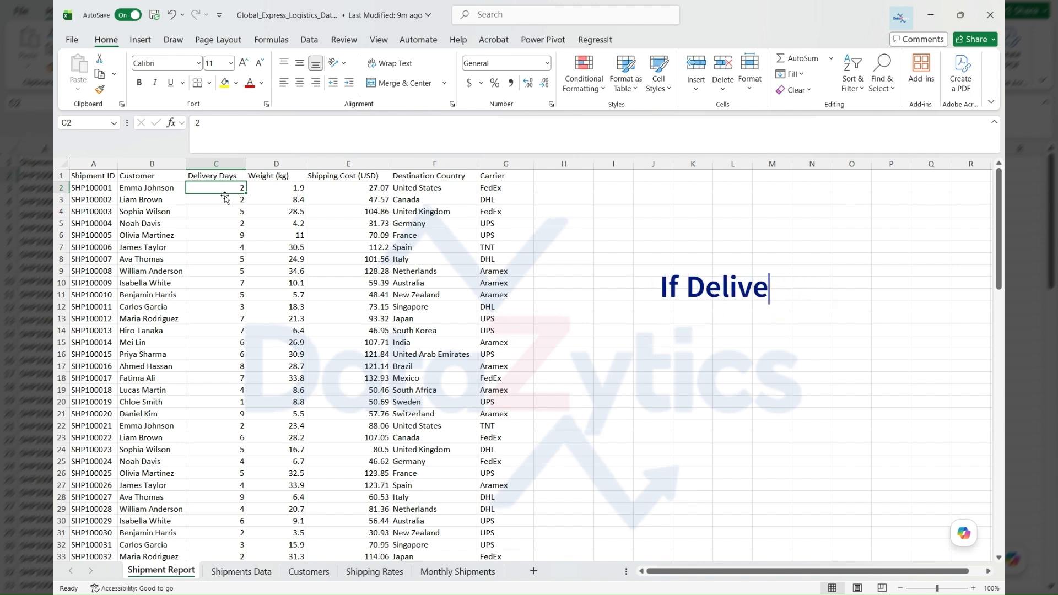
click(224, 212)
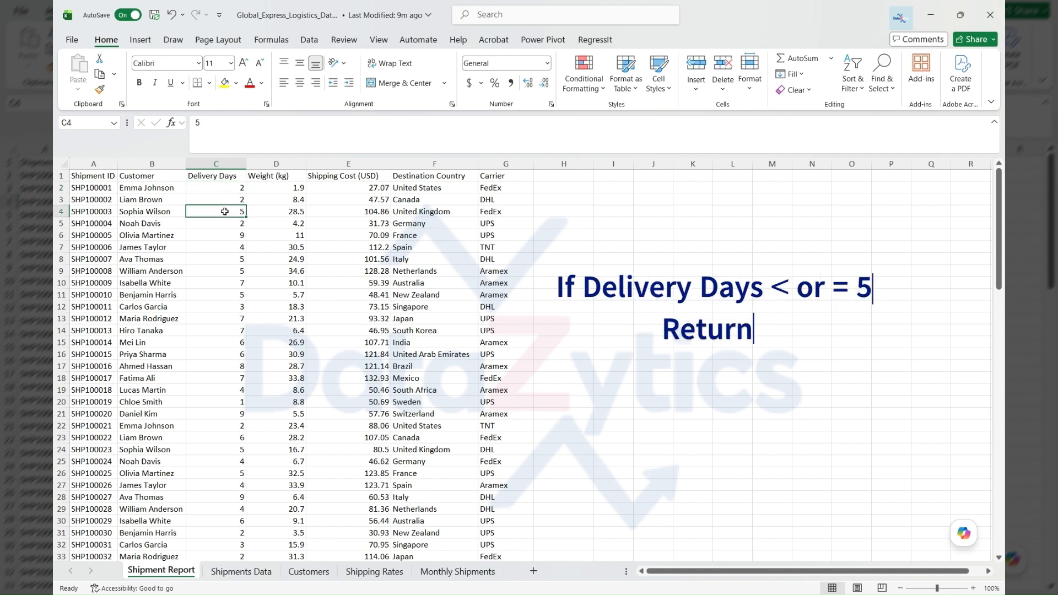
click(223, 234)
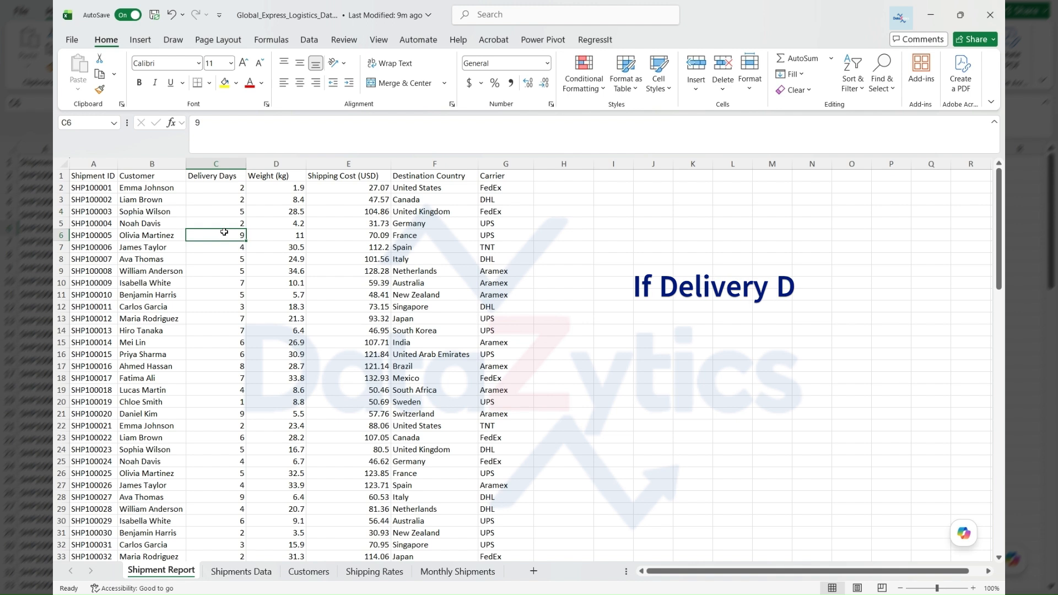
click(217, 178)
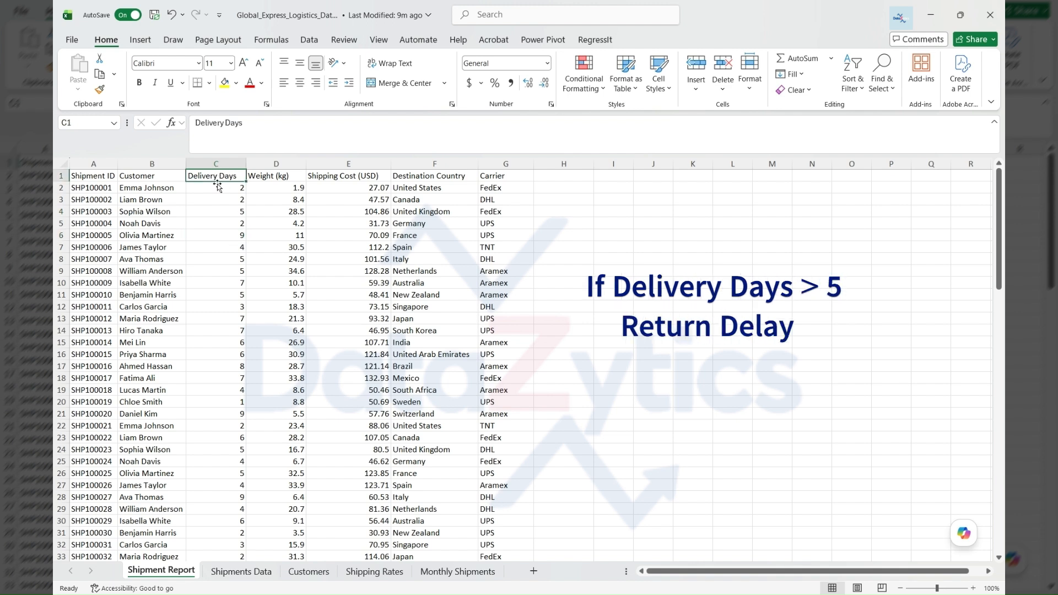
click(557, 177)
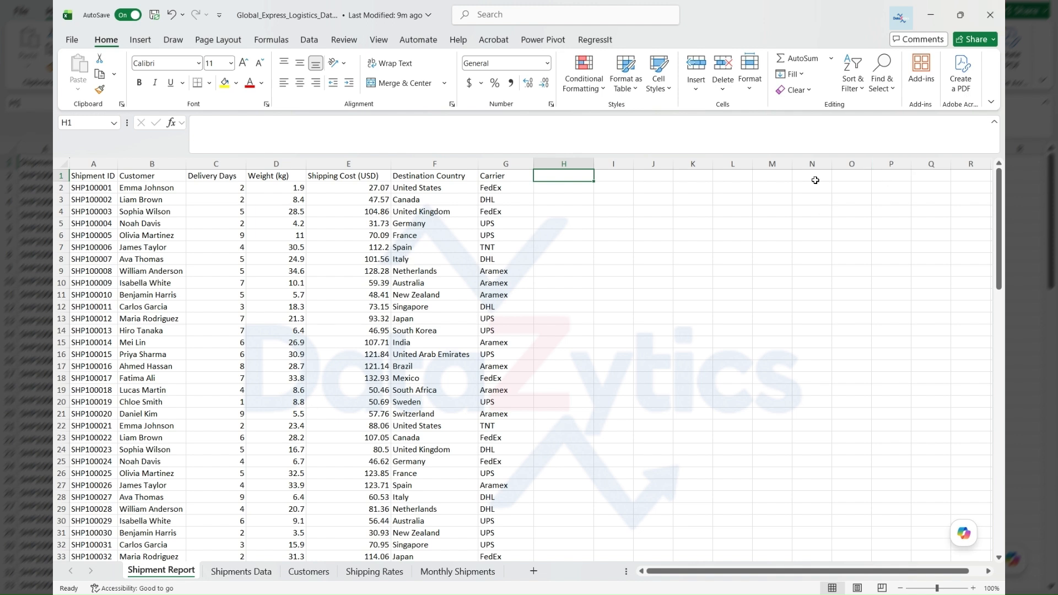
Step: Close the logistics dataset workbook and select cell A1 in the blank workbook
click(990, 22)
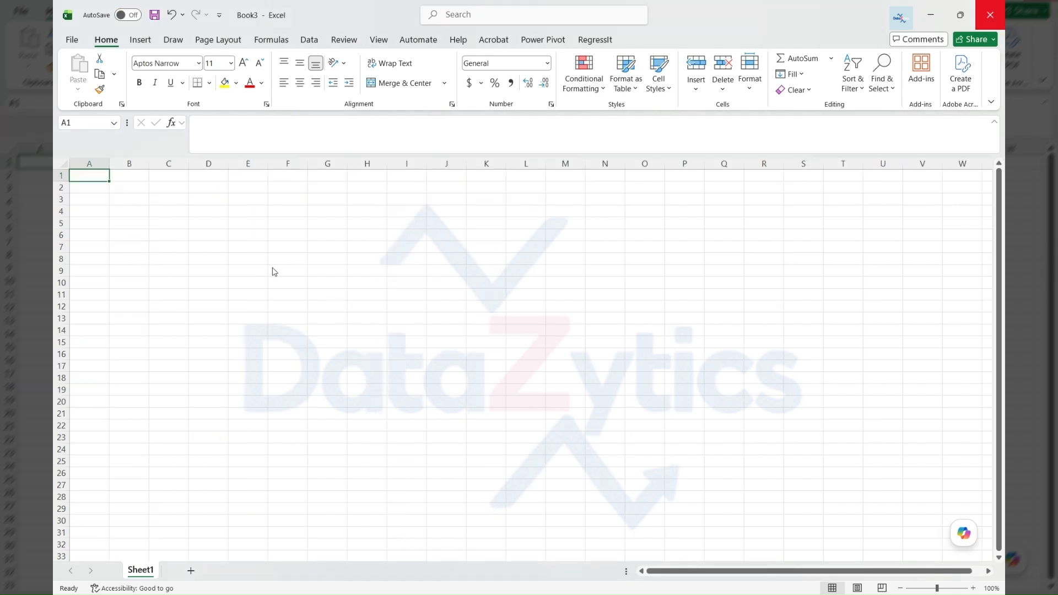
drag(91, 175, 567, 401)
click(208, 282)
click(89, 175)
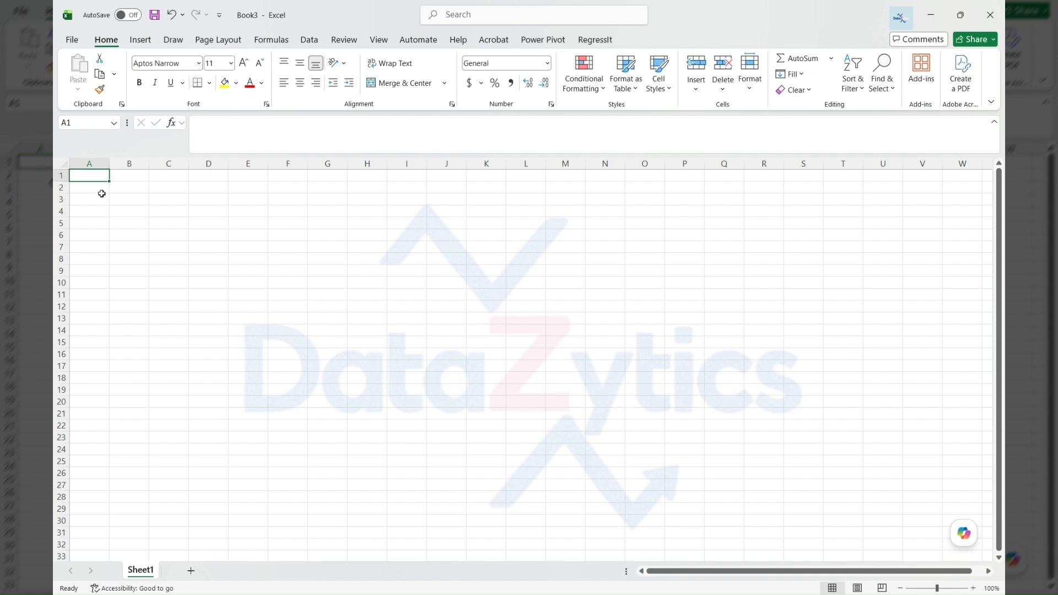
Step: Import the Excel workbook Global_Express_Logistics_Dataset from the Power Query Tutorial folder as a data source
click(309, 40)
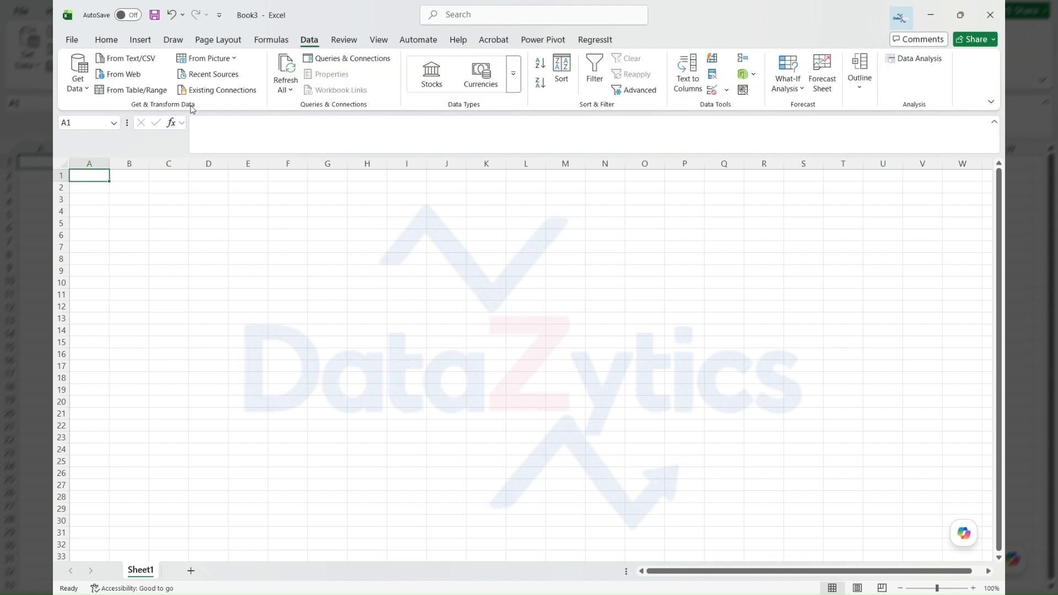
click(88, 88)
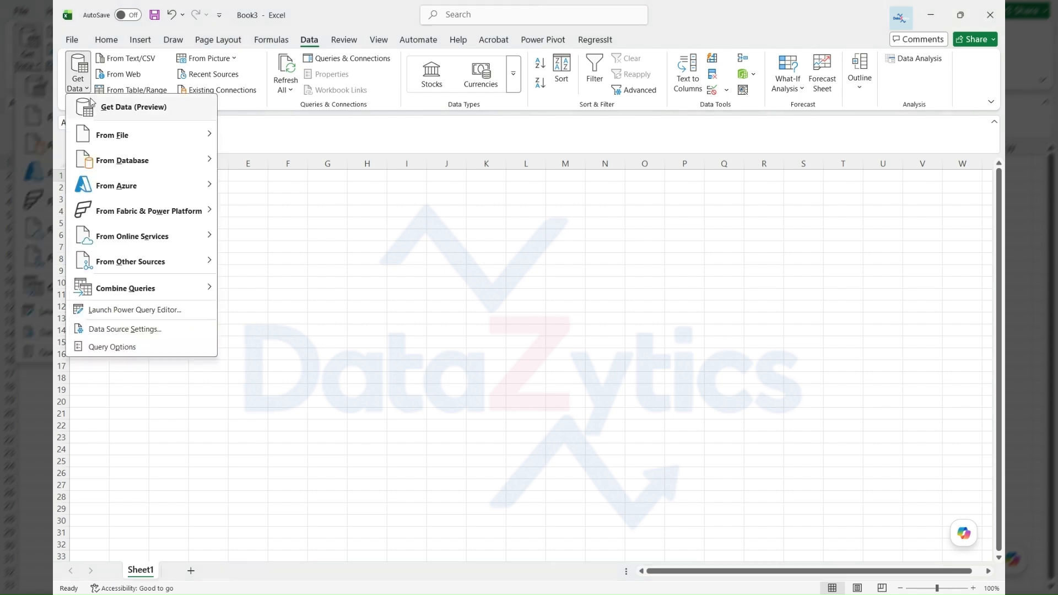
mouse_move(108, 138)
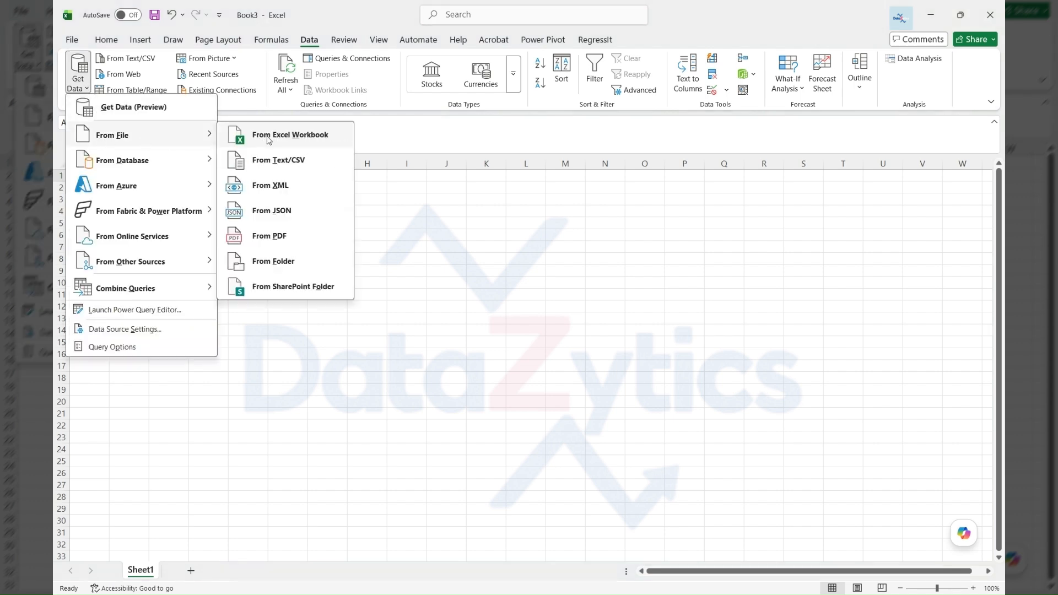
click(303, 142)
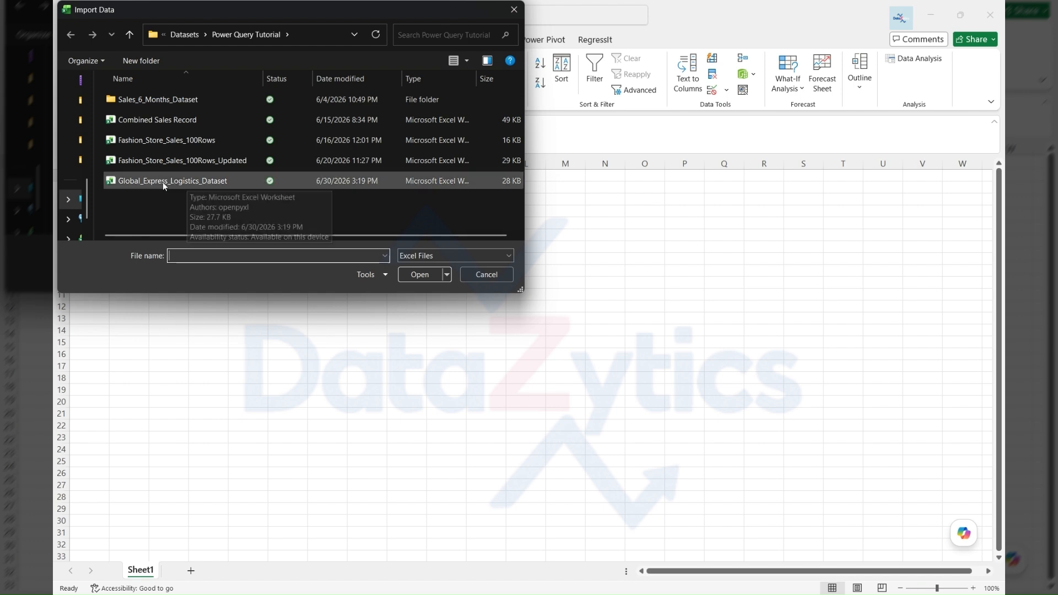
click(195, 183)
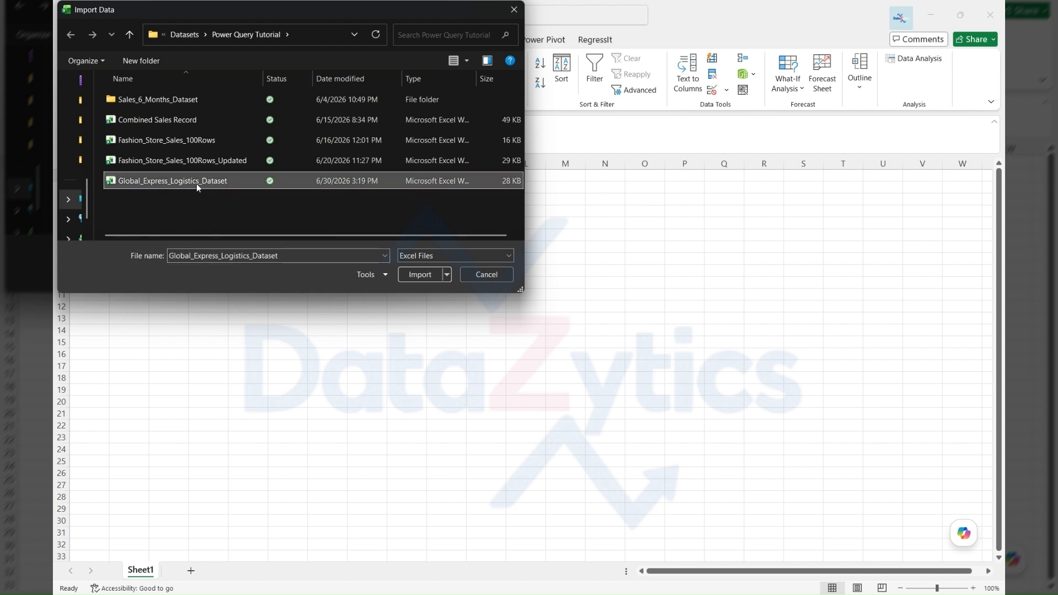
click(421, 279)
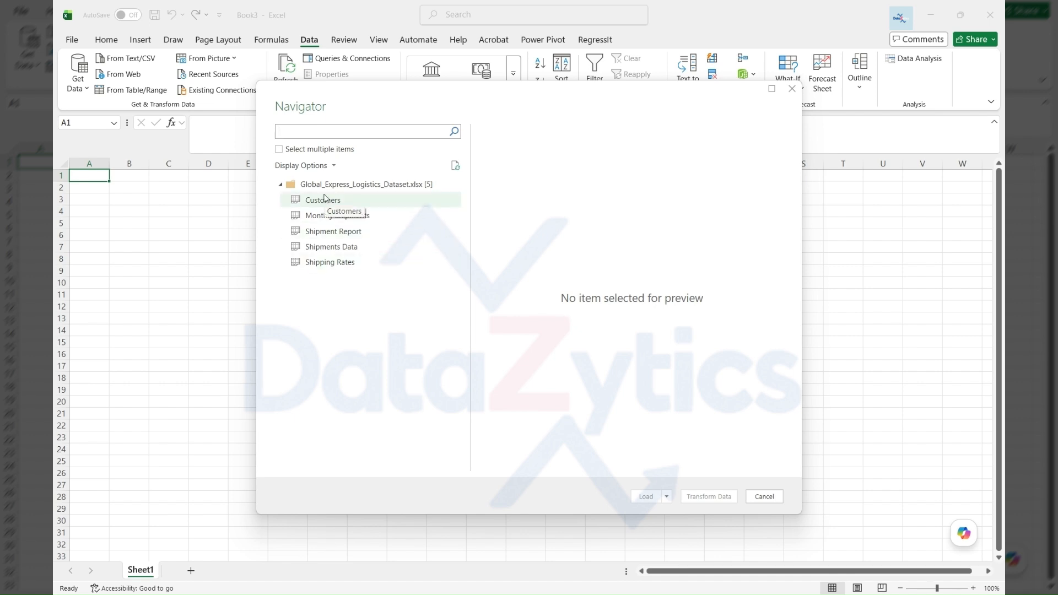
Step: Choose the Shipment Report sheet, check its preview columns, and open it for transformation in the Power Query Editor
click(332, 236)
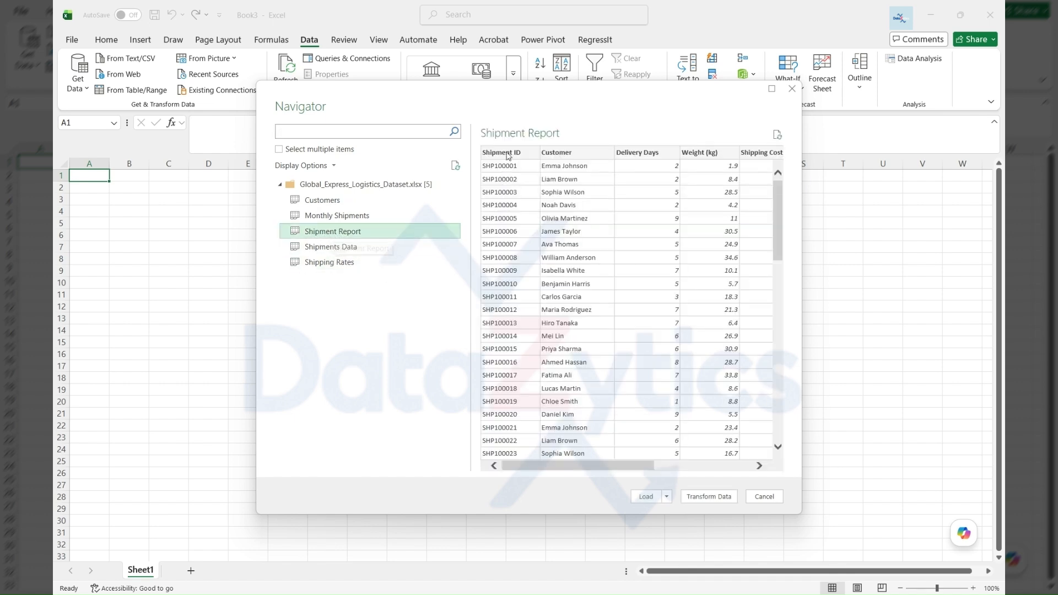
drag(623, 466, 721, 466)
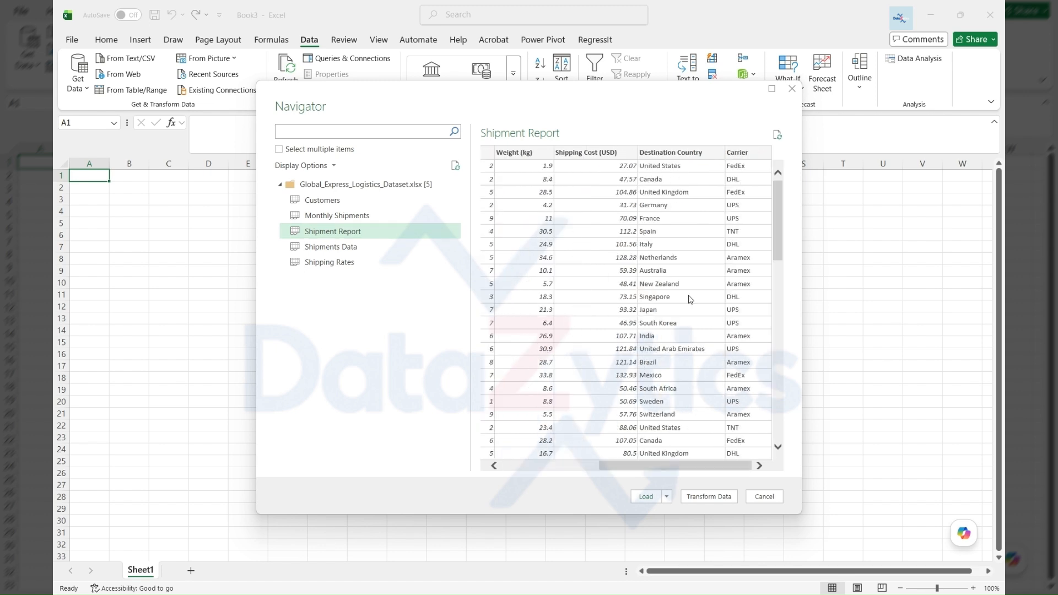
drag(637, 465, 537, 467)
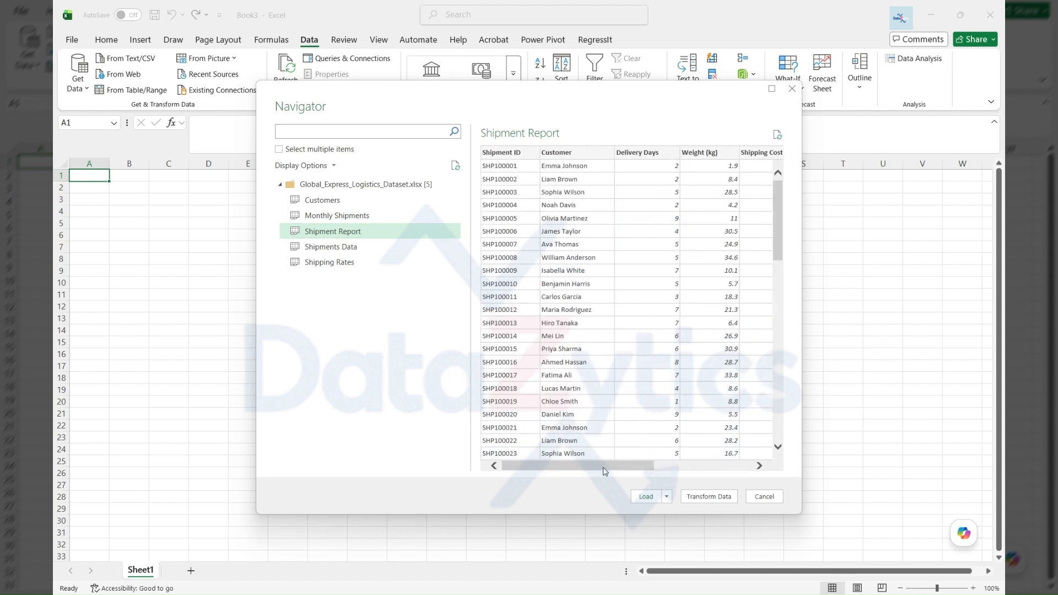
click(710, 497)
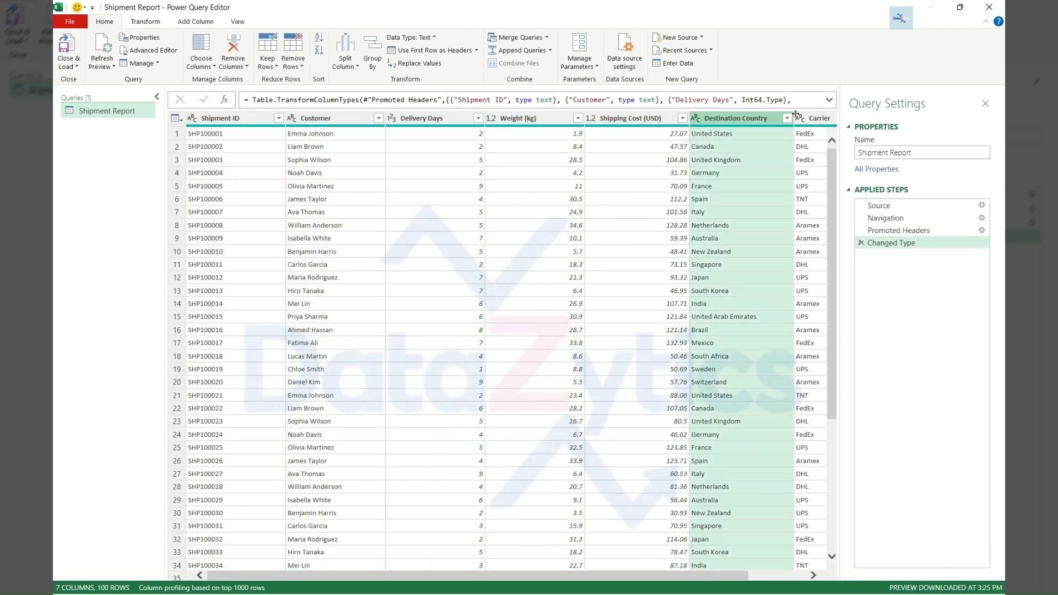
Step: Review the loaded query's columns, including Carrier, Shipment ID and individual Delivery Days values
click(814, 118)
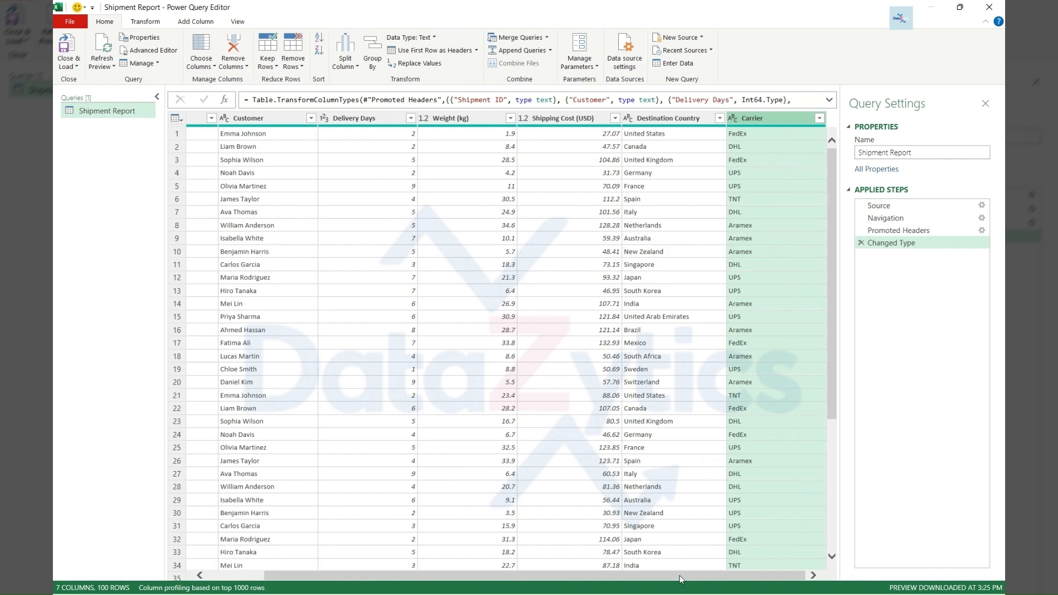
drag(681, 578, 615, 578)
click(421, 118)
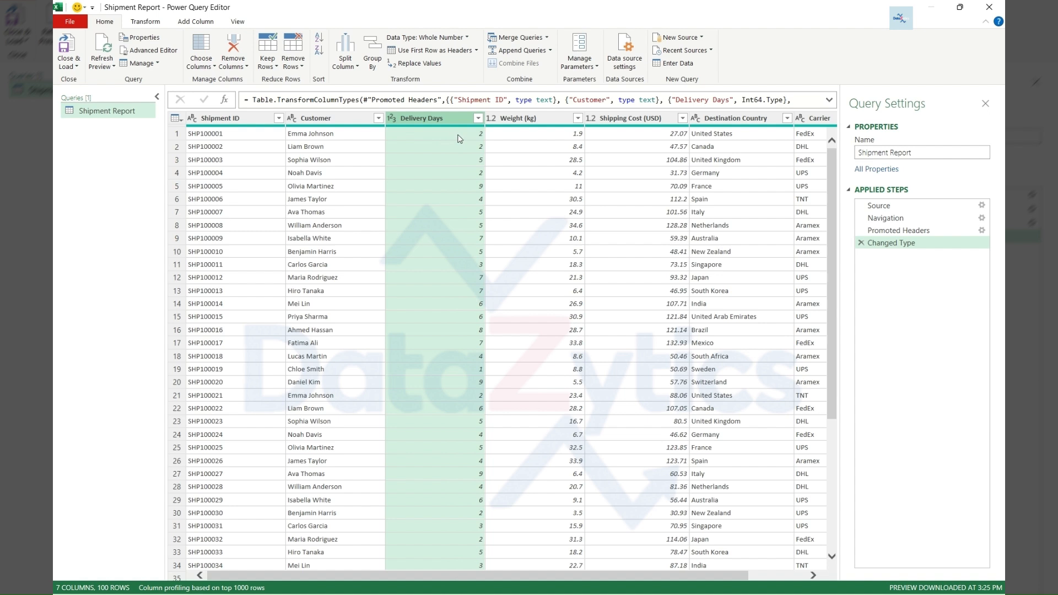
click(479, 164)
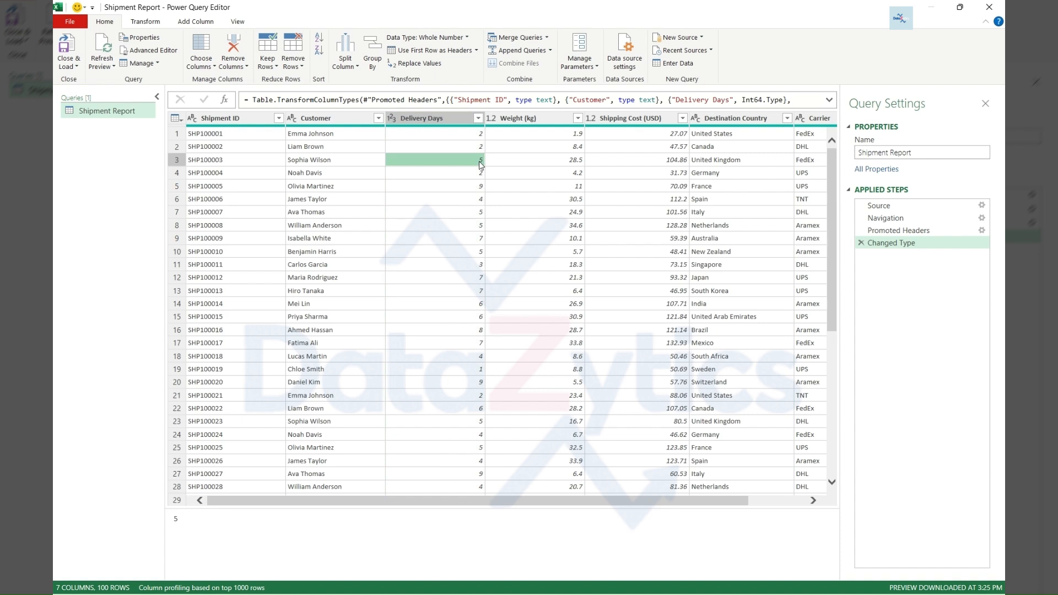
click(469, 191)
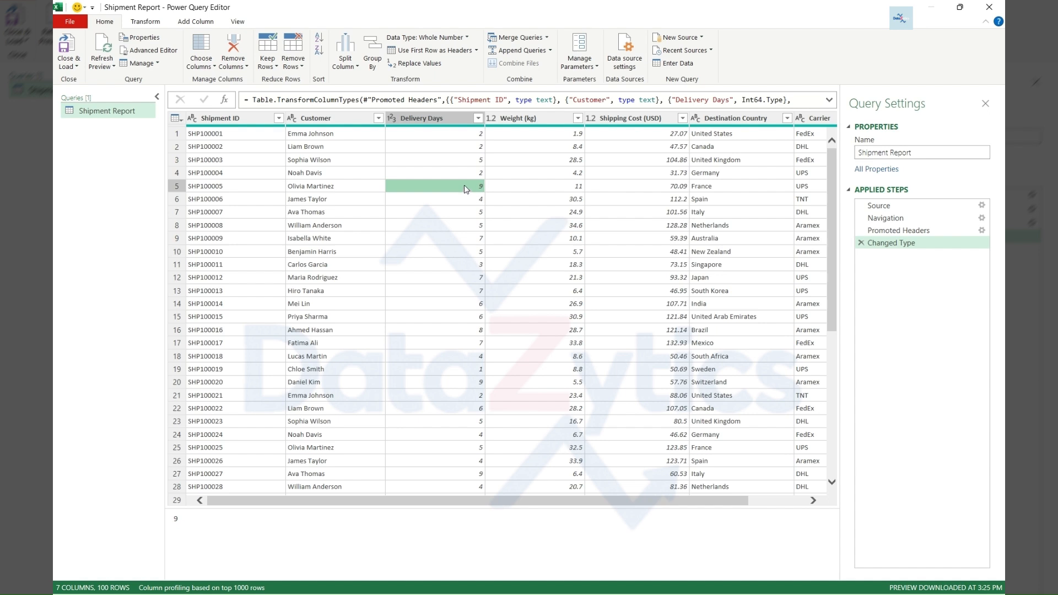
click(450, 120)
click(253, 119)
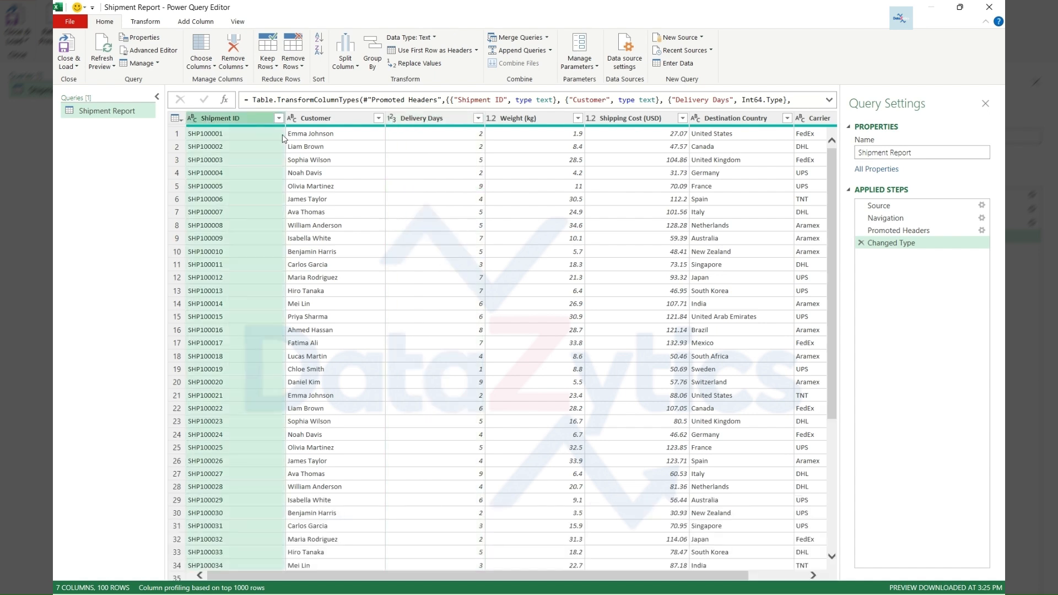
Step: Start a new conditional column and name it Delivery Speed
click(195, 26)
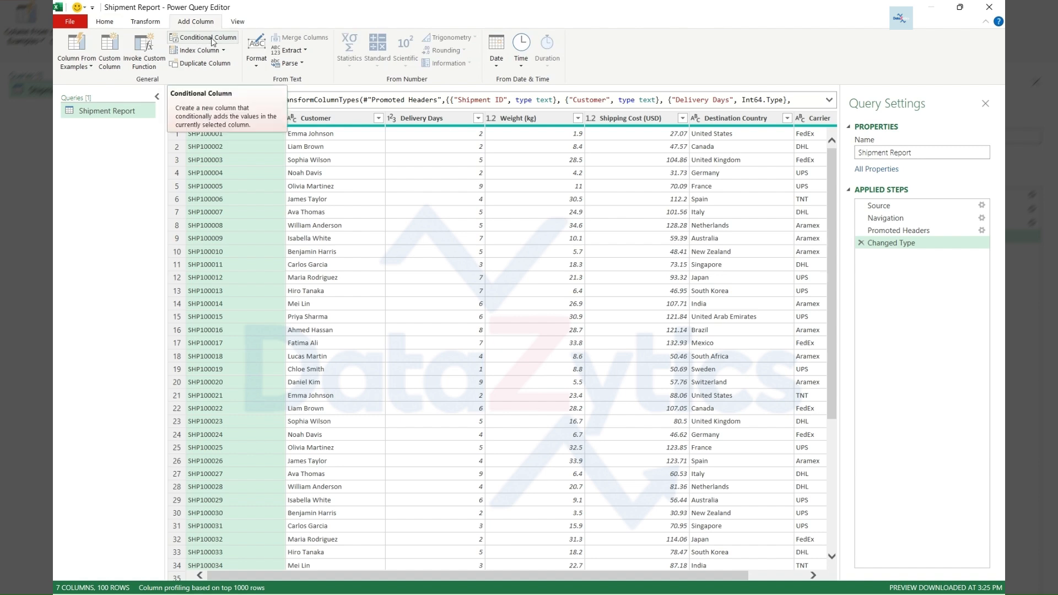
click(210, 43)
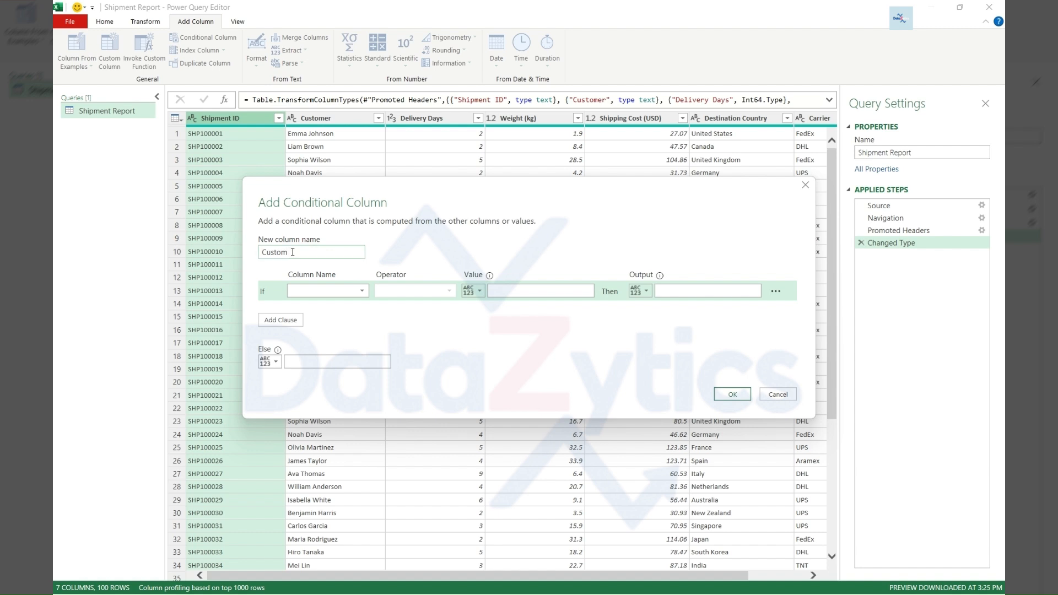
key(BackSpace)
key(BackSpace)
Step: Set the first condition to output Fast when Delivery Days is less than or equal to 2
click(322, 291)
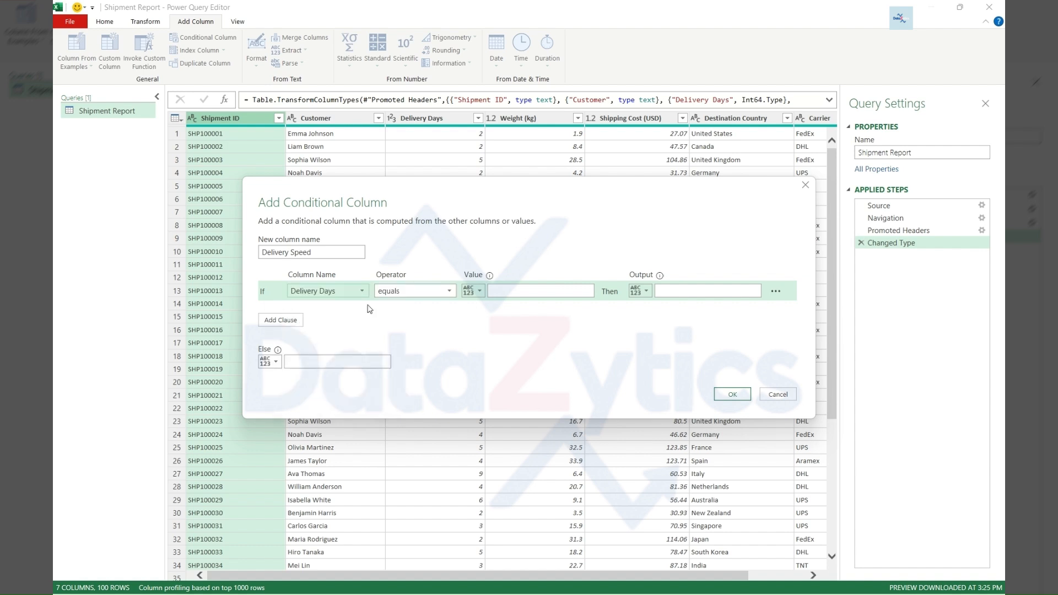
click(412, 297)
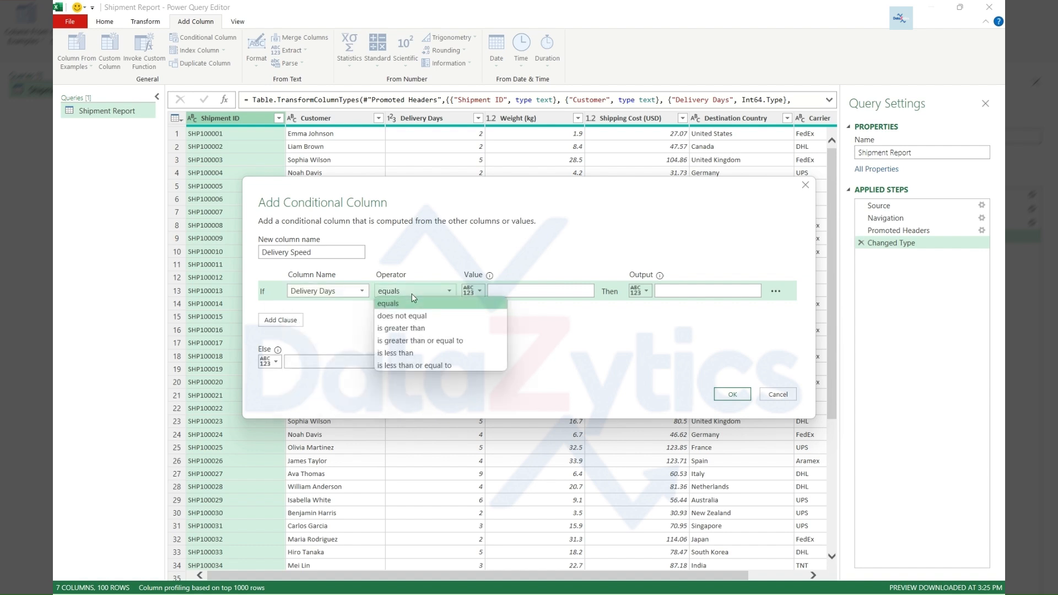
click(400, 369)
click(516, 292)
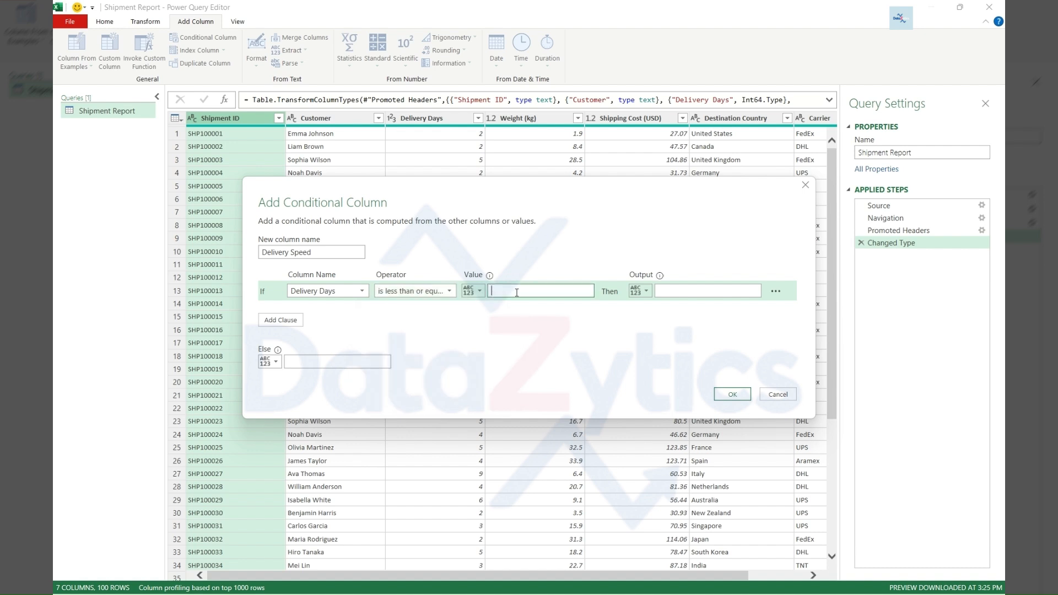
click(659, 291)
Step: Add an else-if clause that outputs Normal when Delivery Days is less than or equal to 5
click(280, 321)
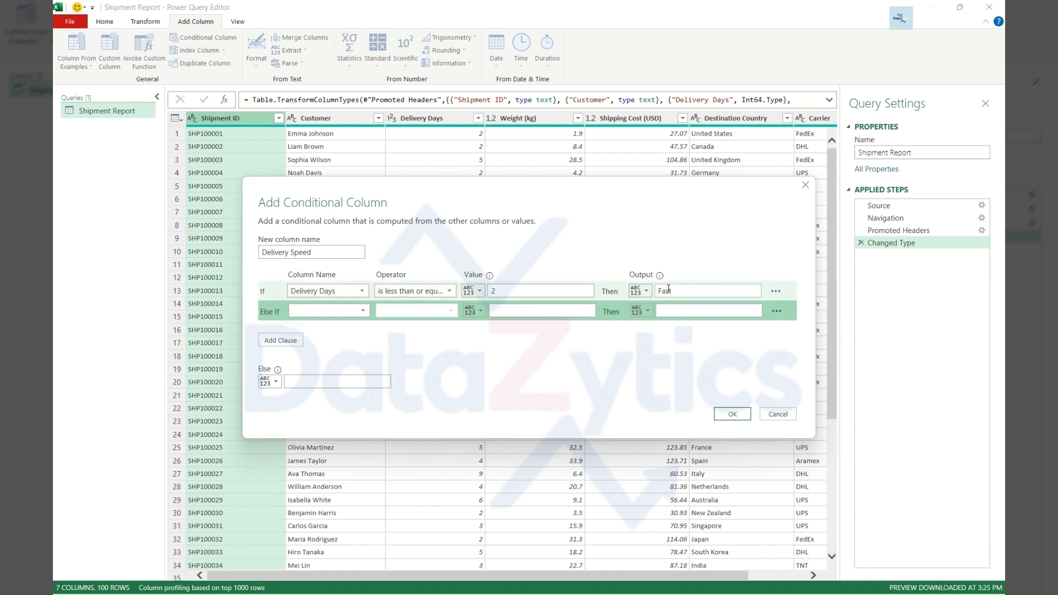
click(301, 314)
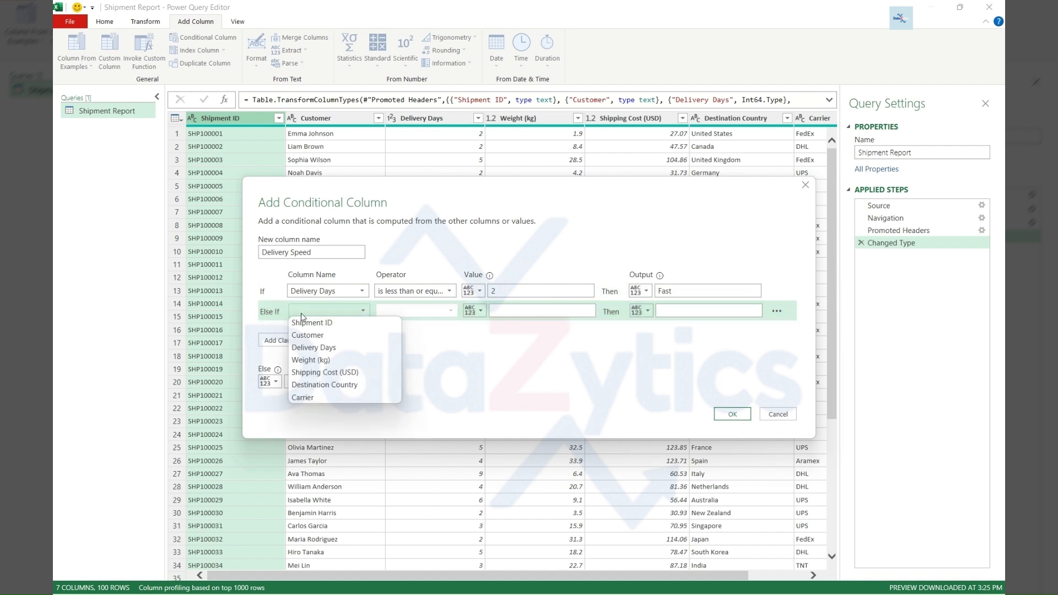
click(311, 348)
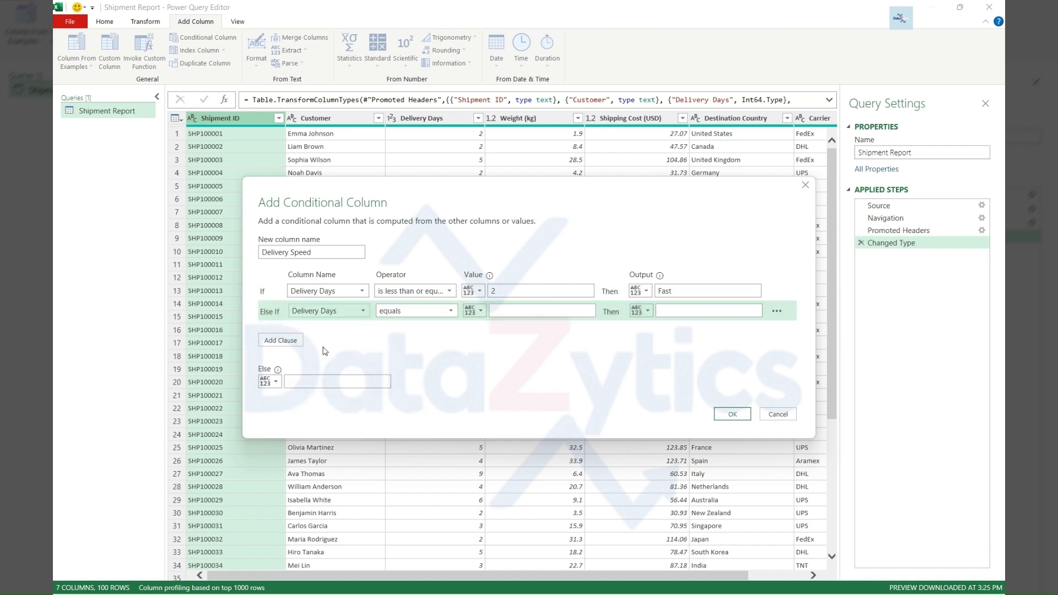
click(410, 313)
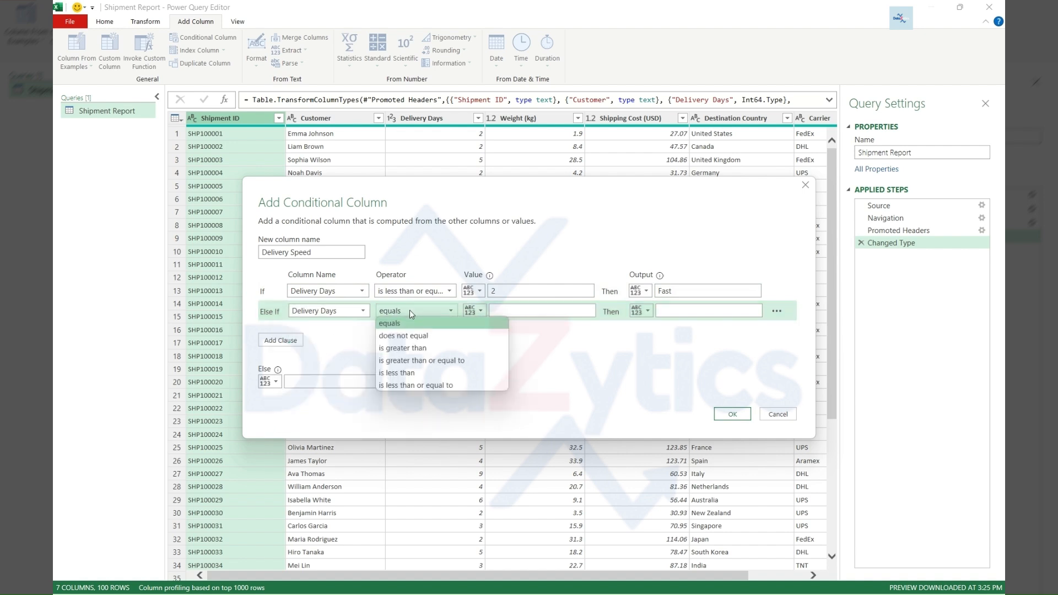
click(418, 385)
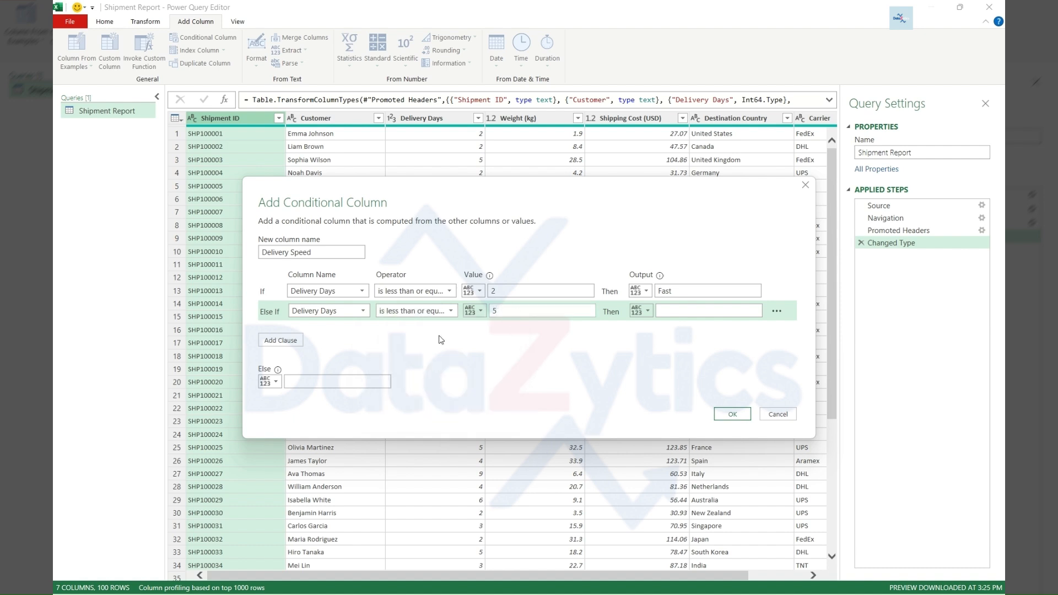
click(659, 308)
Step: Set the Else output to Delayed and create the Delivery Speed conditional column
click(308, 381)
mouse_move(277, 373)
click(729, 415)
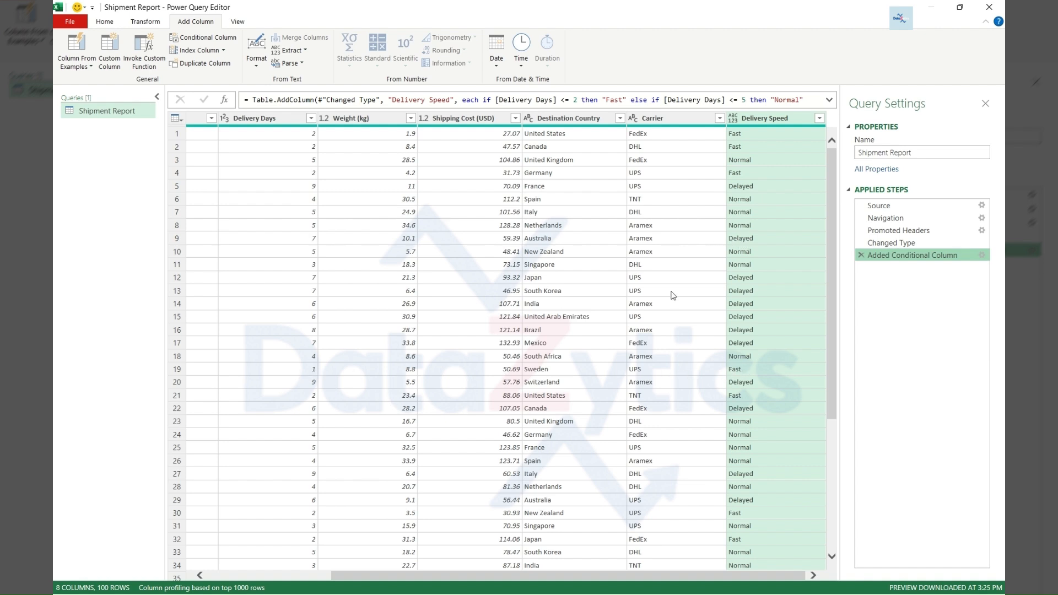
Step: Set the data type of the Delivery Speed column to Text
click(733, 119)
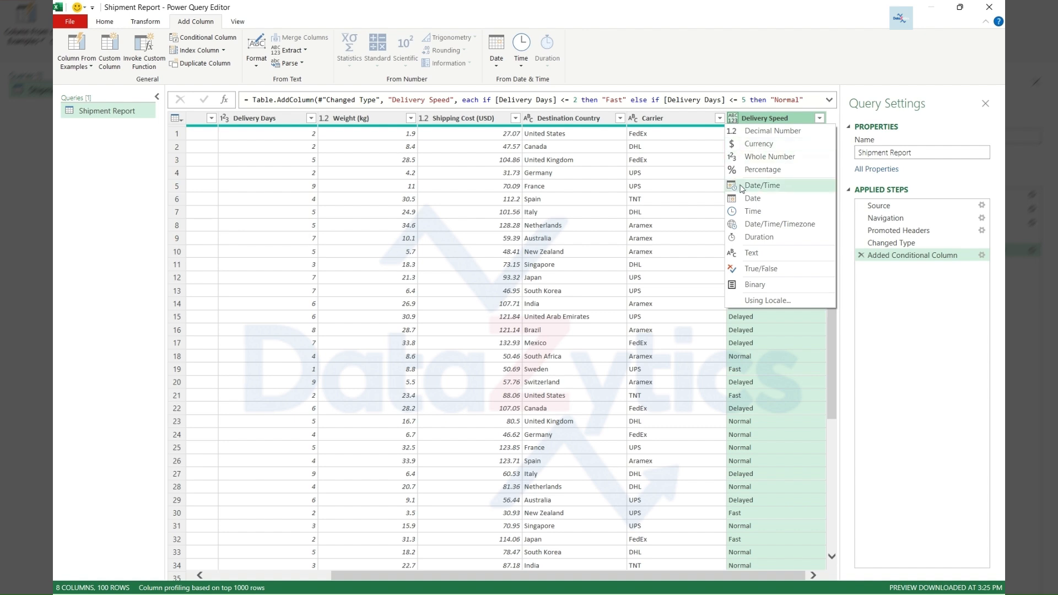
click(753, 253)
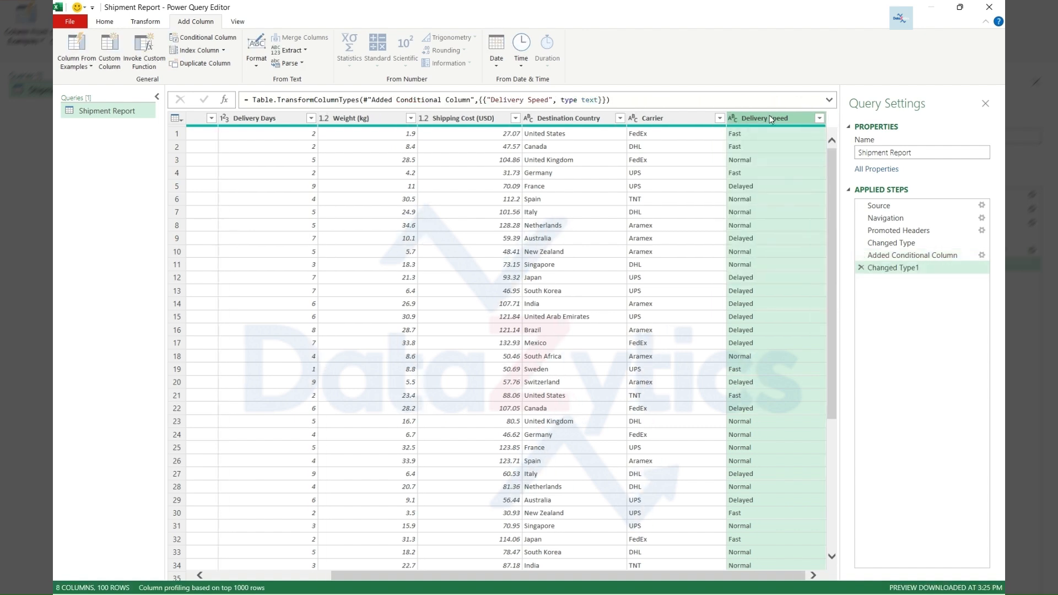
drag(739, 575, 608, 583)
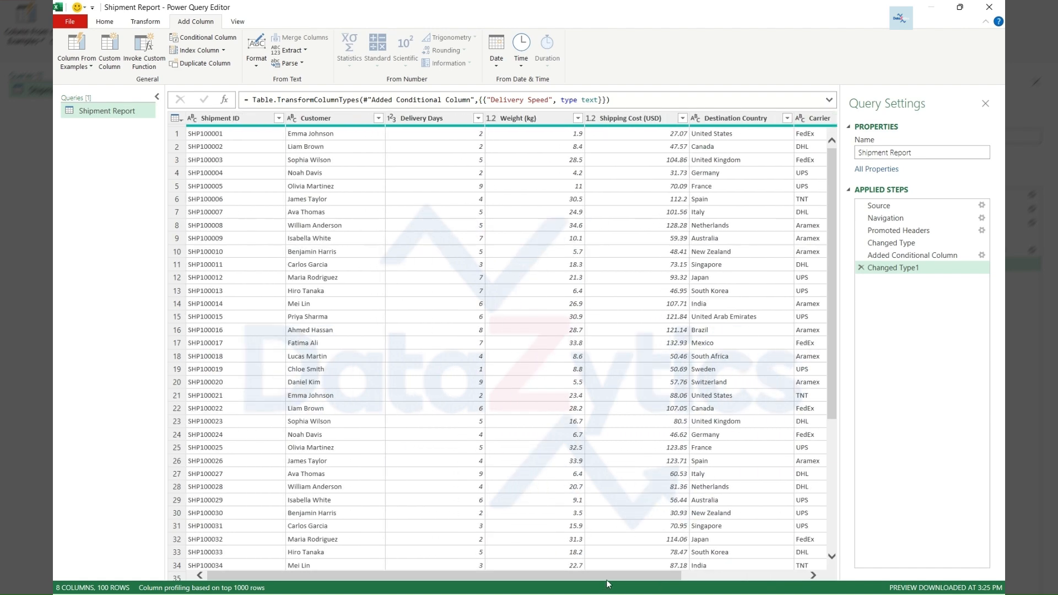
Step: Close the query editor and load the Shipment Report query into the workbook as a table
click(104, 22)
click(77, 67)
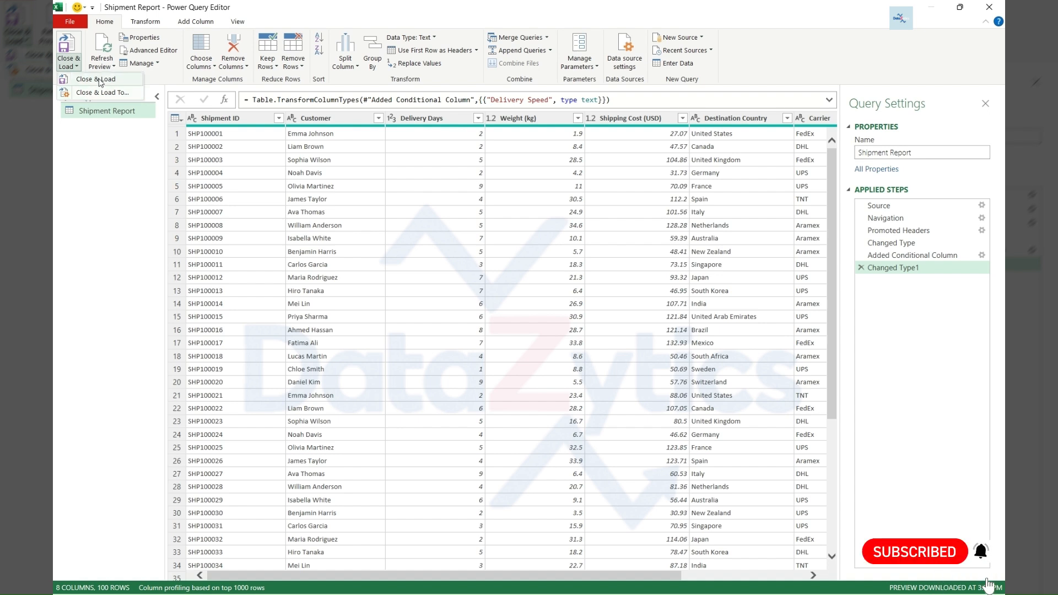
click(101, 81)
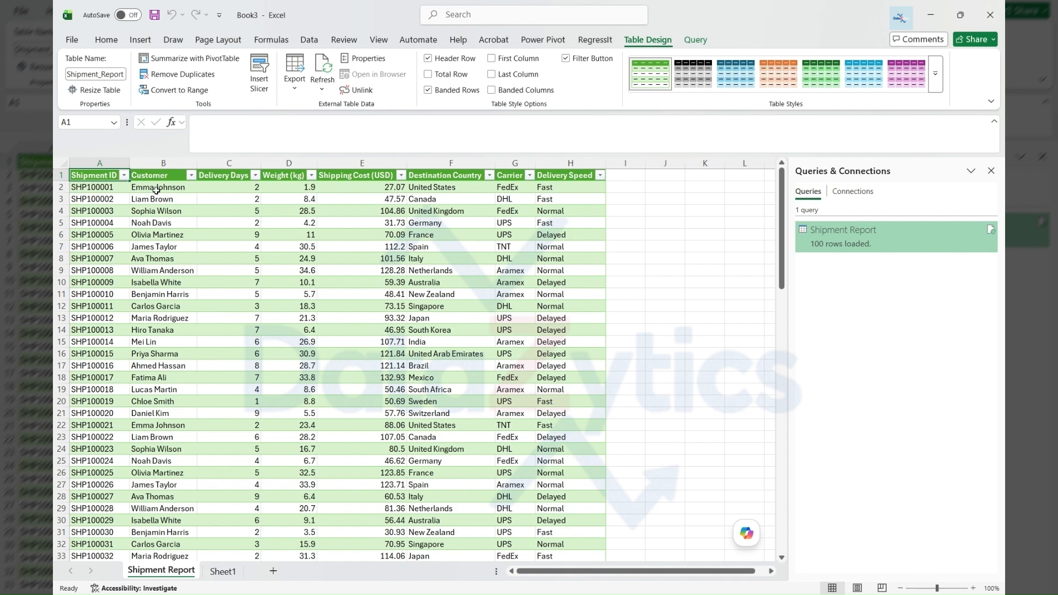
Step: Apply a light table style with a blue header row to the loaded shipment table
mouse_move(987, 233)
click(935, 87)
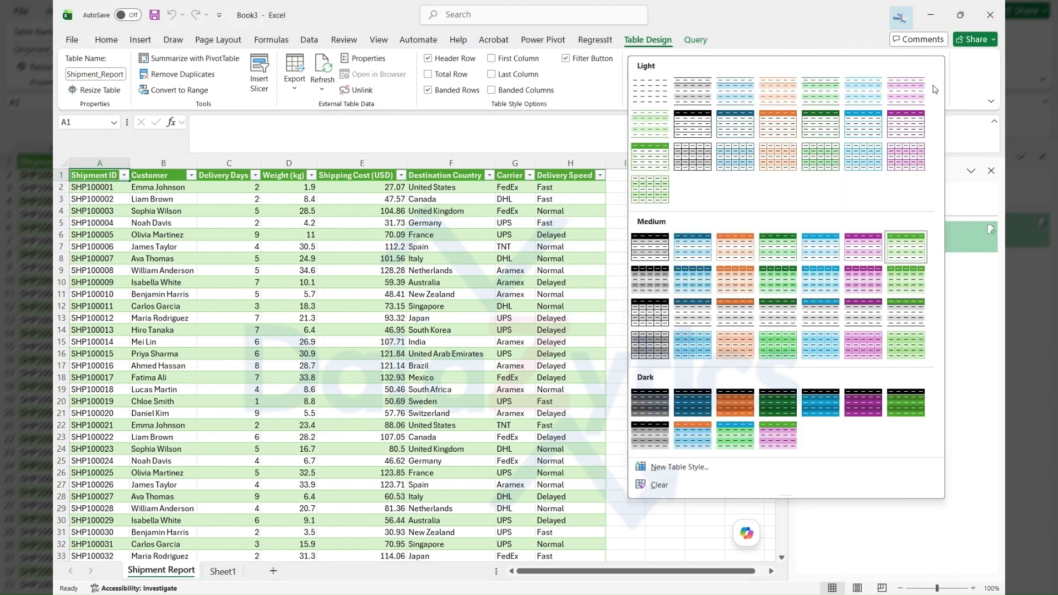
click(863, 130)
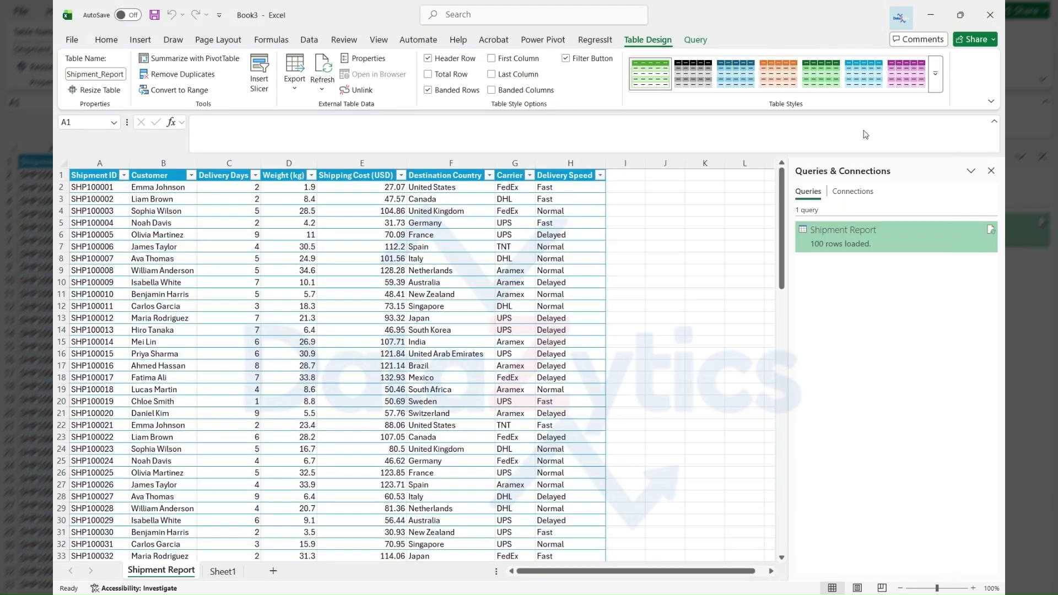
Step: Review the loaded table from its first Delivery Speed value down to the last shipment row
click(554, 188)
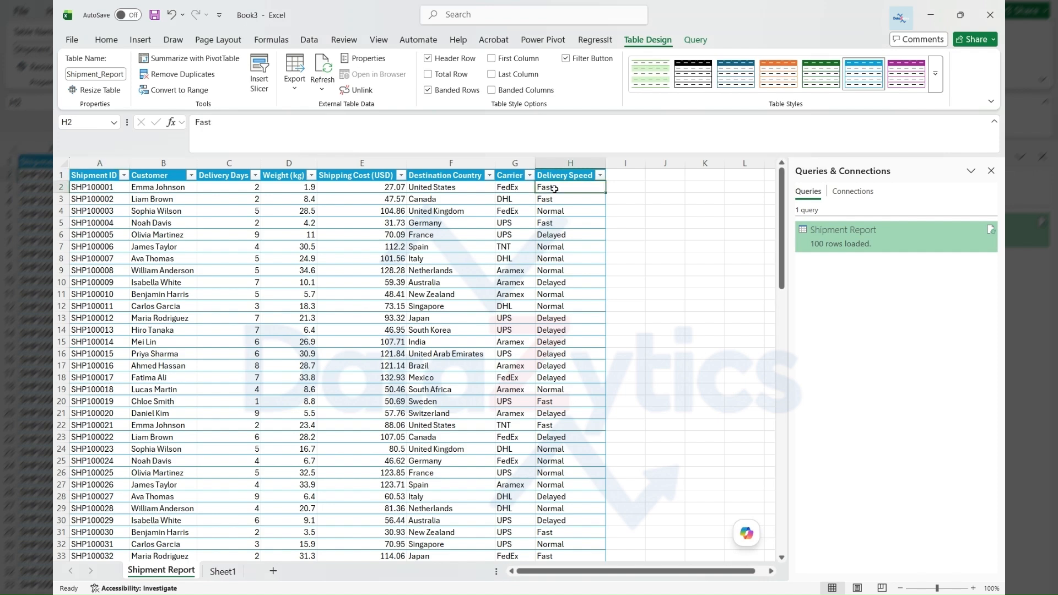
scroll(558, 194, down, 17)
click(245, 460)
click(556, 473)
click(557, 461)
click(62, 461)
click(553, 521)
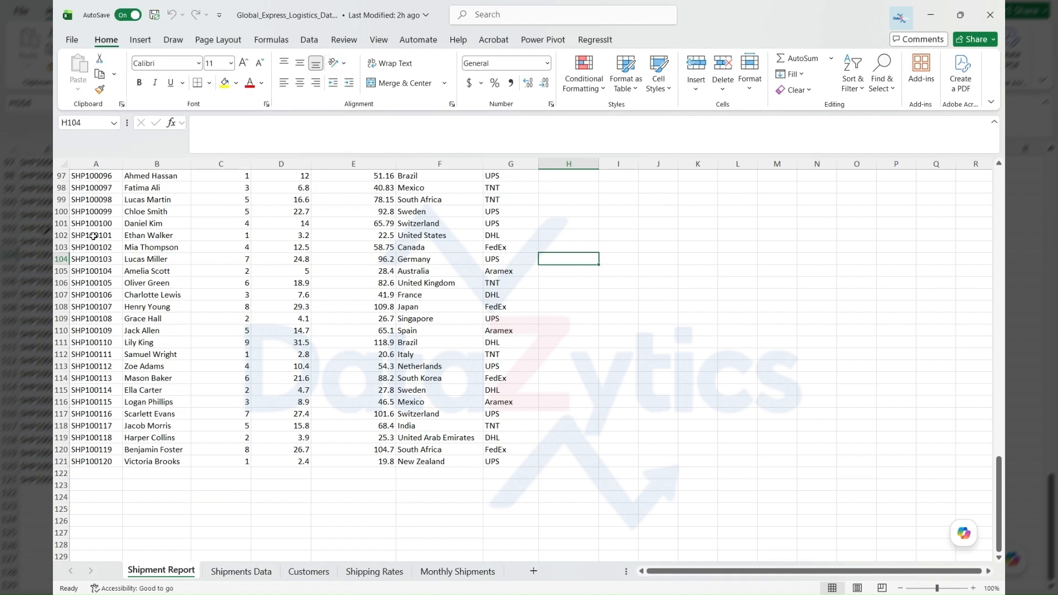
Step: In the source workbook, check the extra shipment rows 102 to 121, and close that workbook
drag(93, 235, 493, 456)
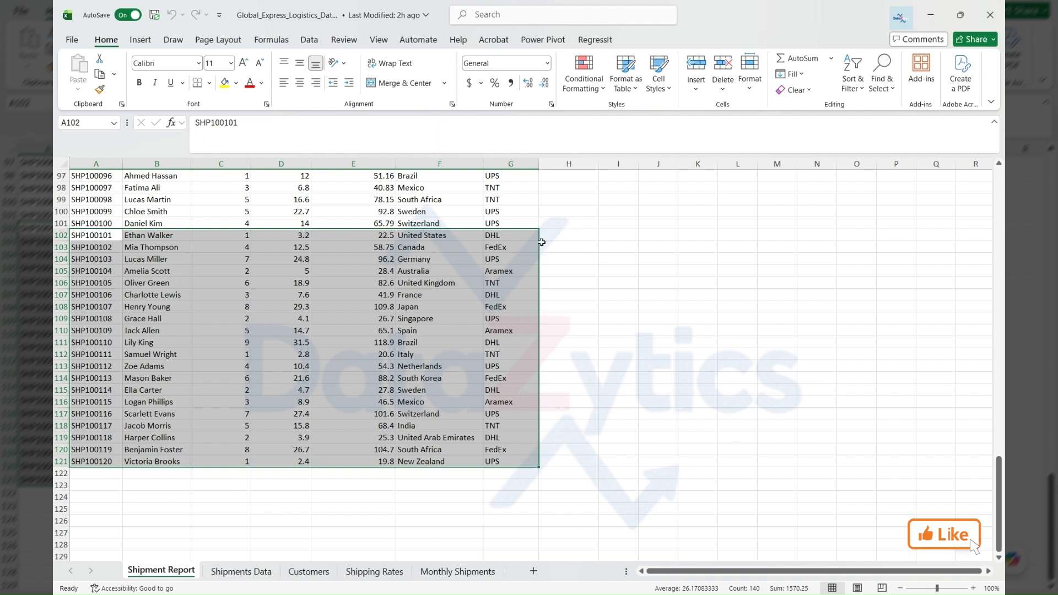
click(561, 237)
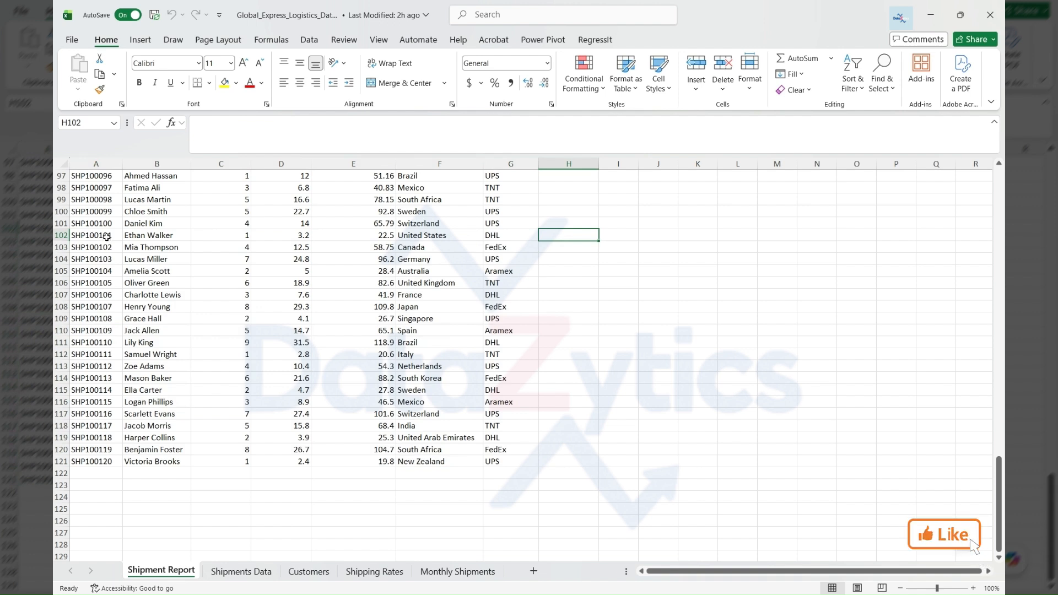
drag(106, 235, 500, 462)
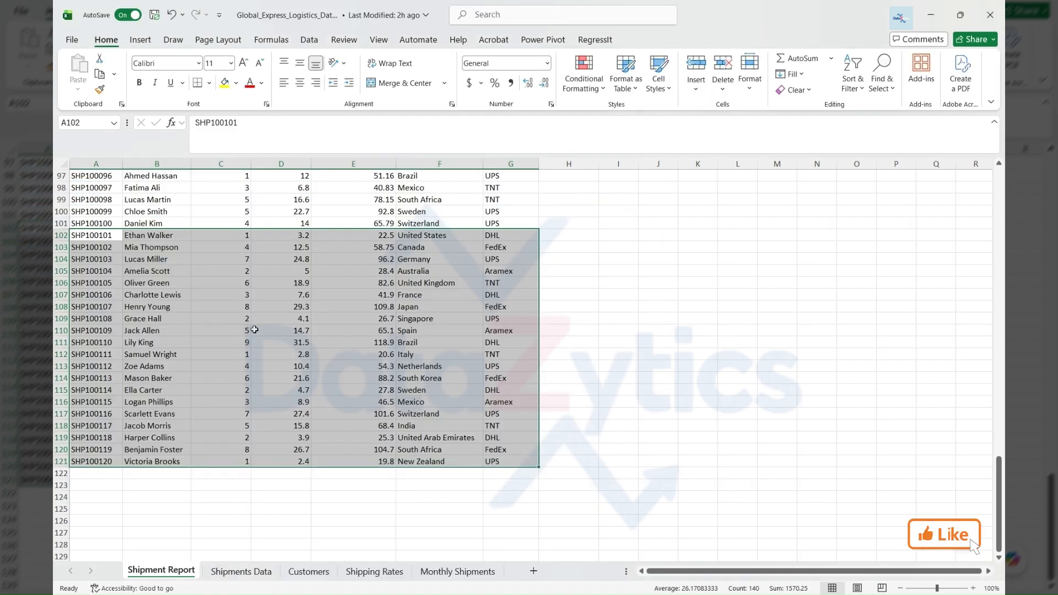
click(554, 462)
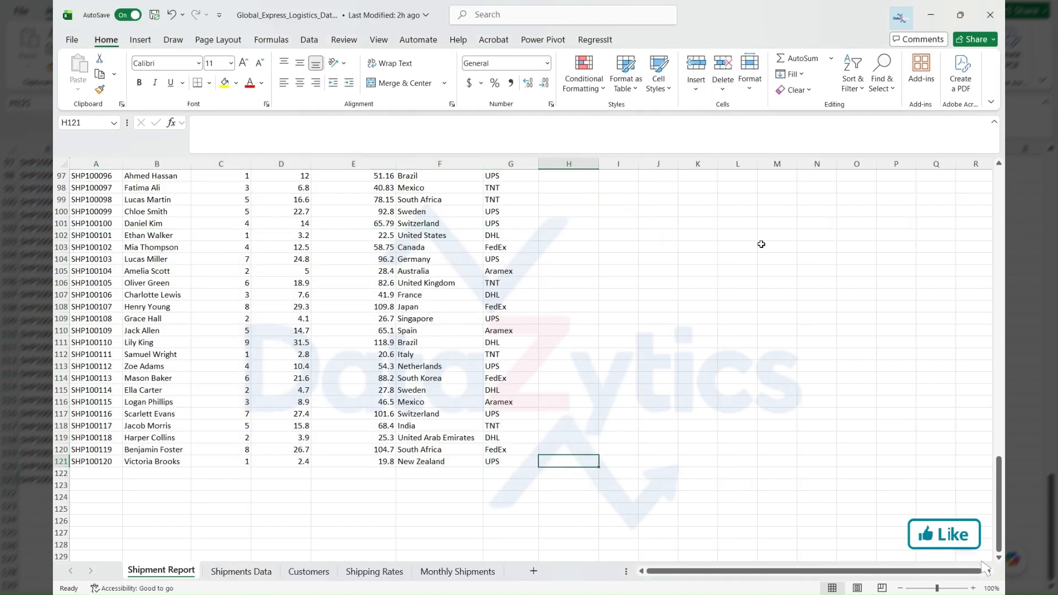
click(988, 20)
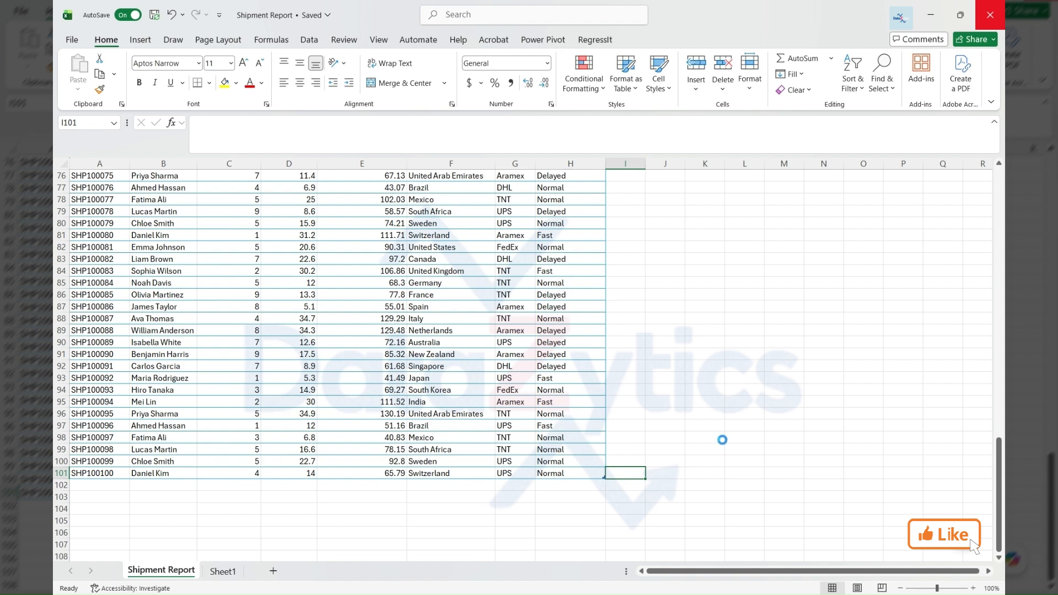
Step: Refresh all data sources in the Shipment Report workbook
click(100, 474)
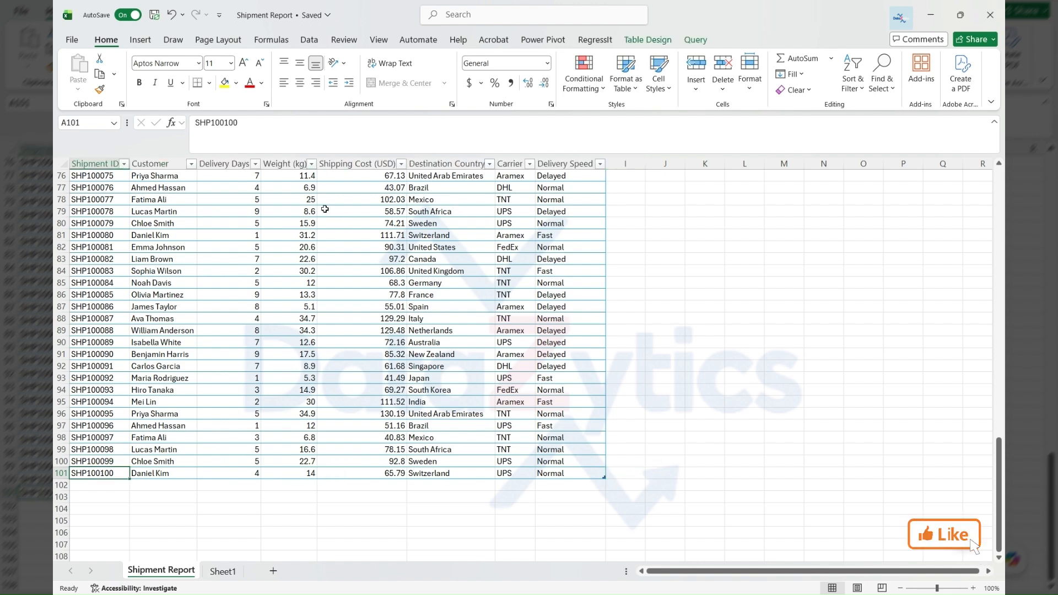
click(309, 41)
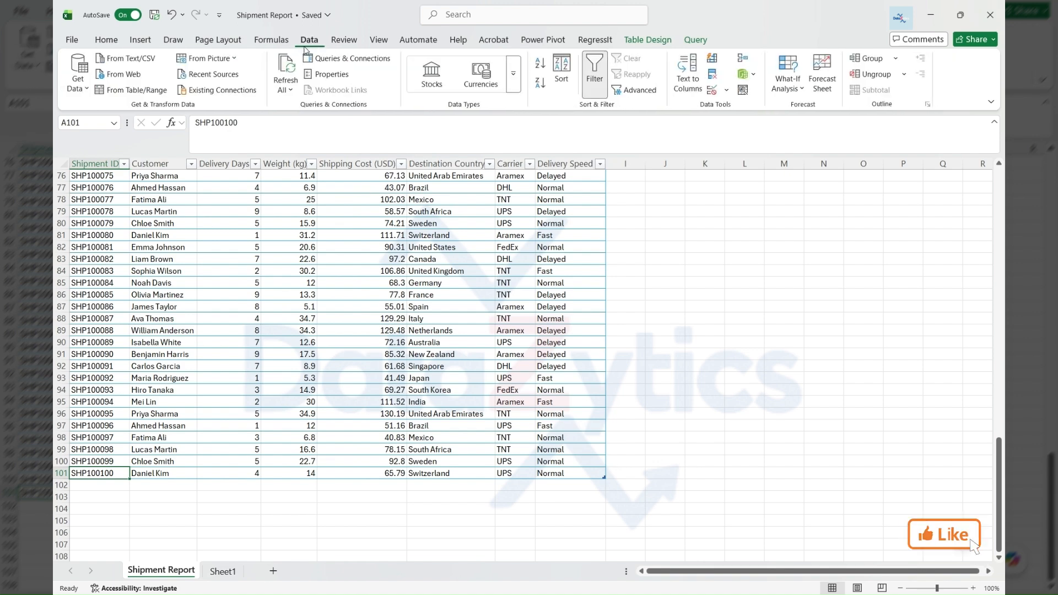
click(291, 91)
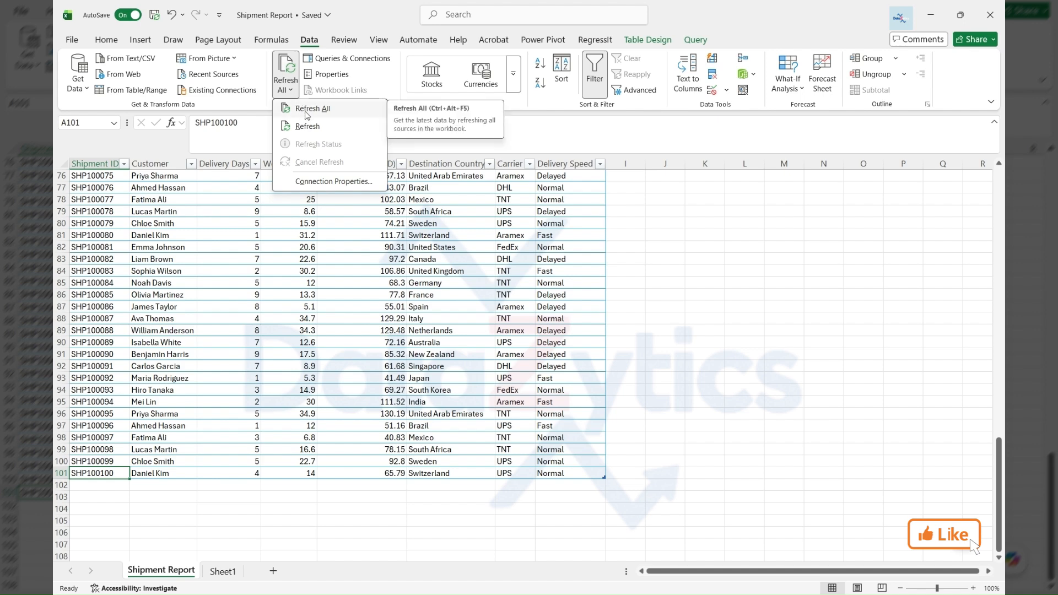
click(307, 109)
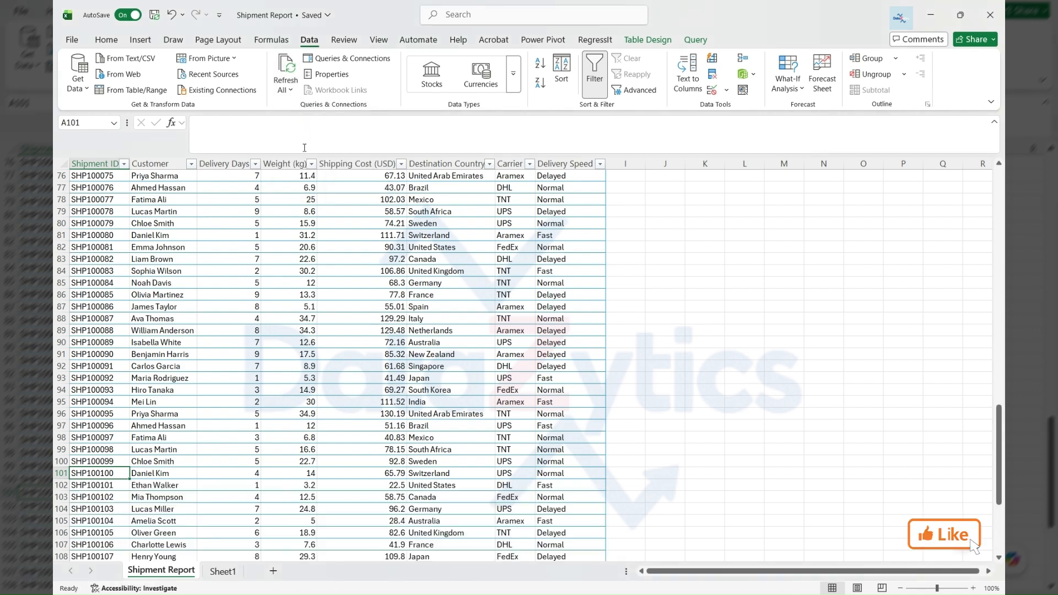
Step: Examine the table rows from SHP100100 to SHP100120 and check the Delivery Speed values of the new shipments
scroll(336, 426, down, 5)
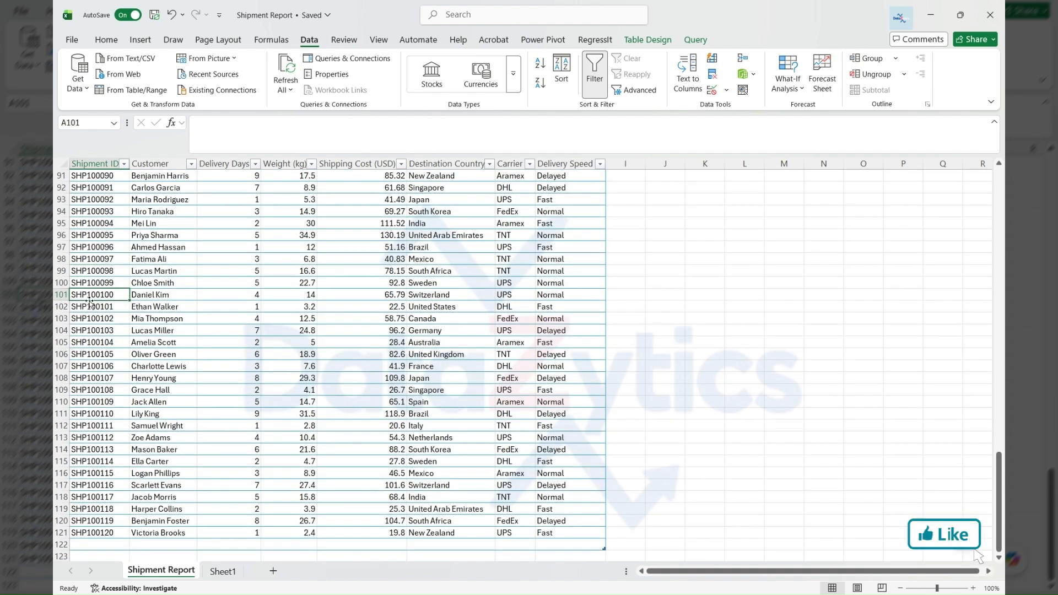
drag(93, 294, 578, 533)
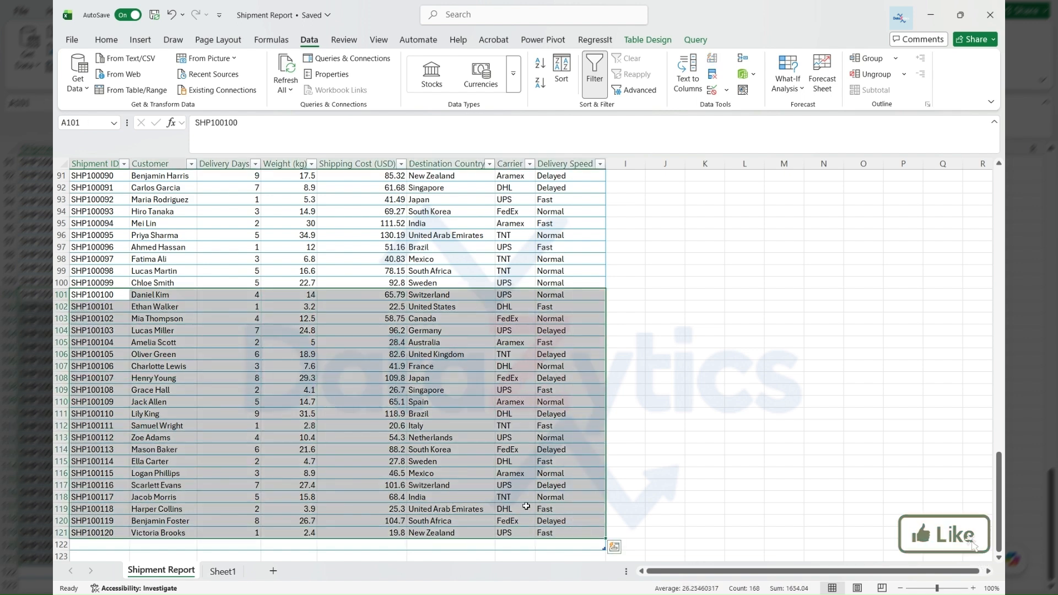
click(551, 299)
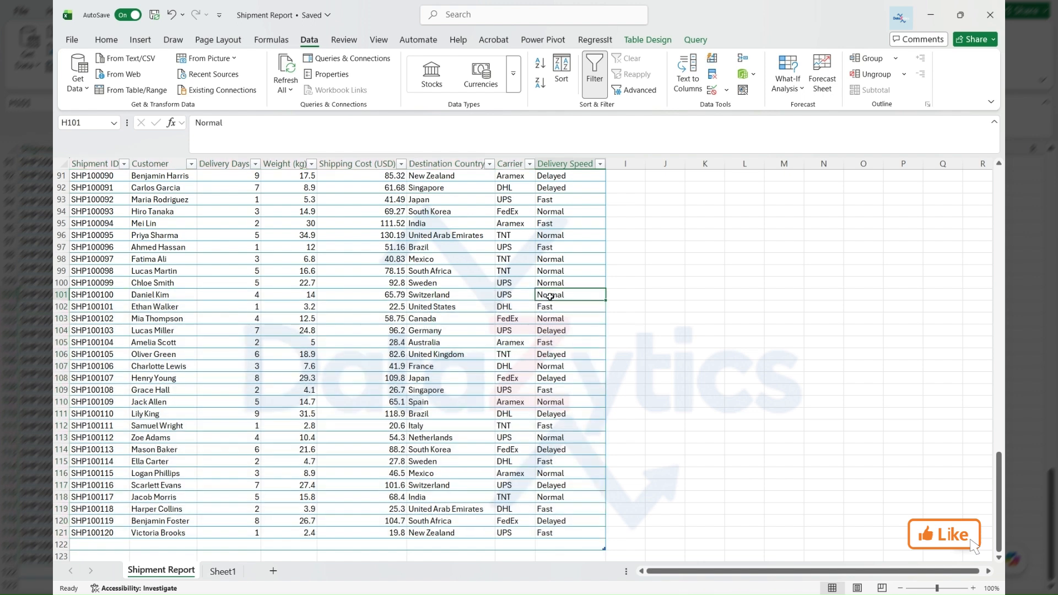
click(552, 307)
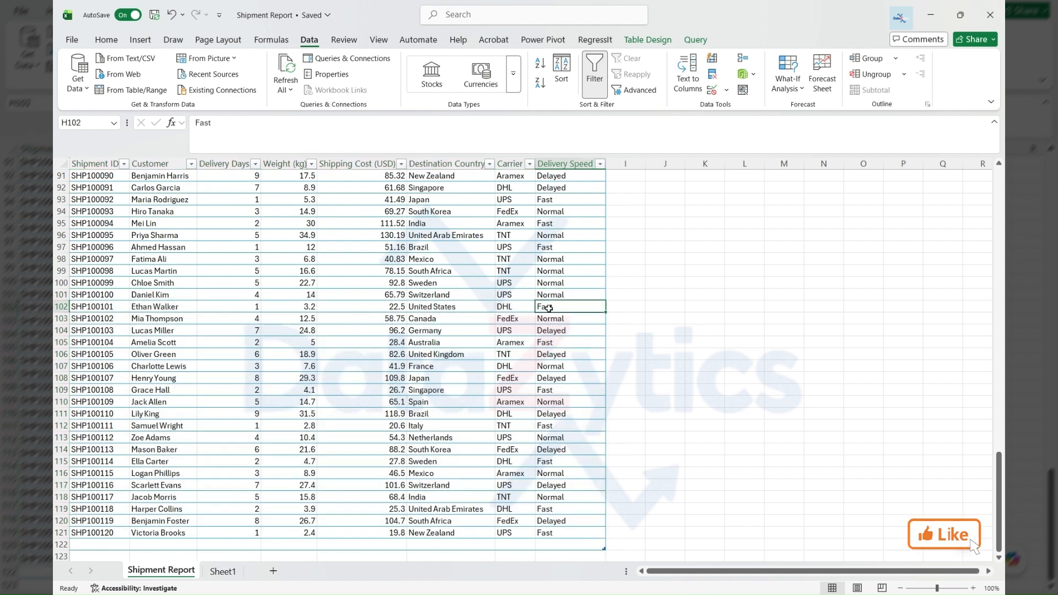
click(553, 319)
click(554, 330)
click(555, 342)
click(558, 354)
click(559, 389)
click(561, 401)
scroll(560, 408, down, 4)
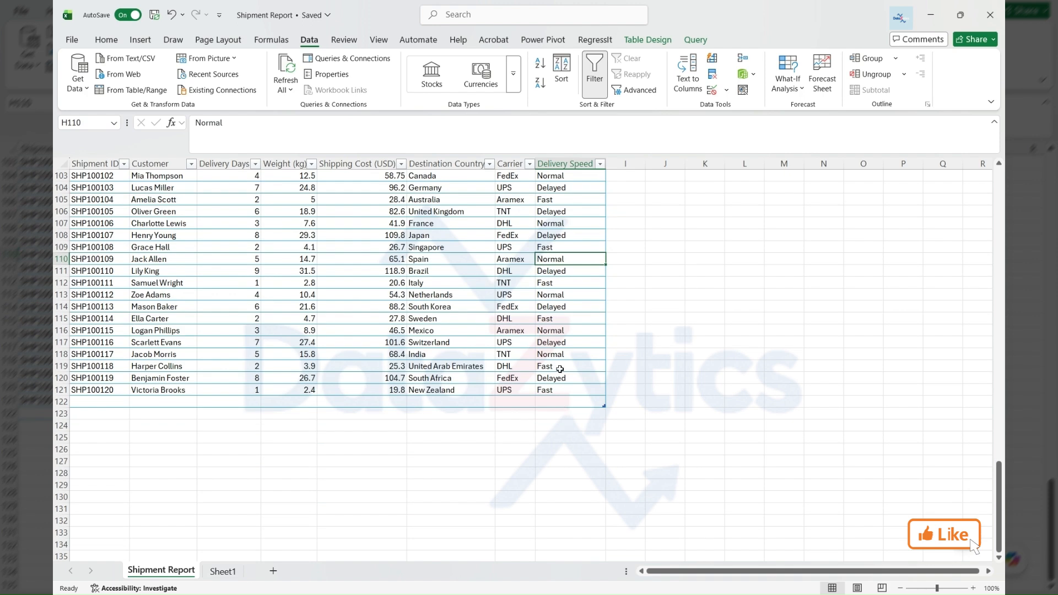
Step: Look over the refreshed rows once more, return to the start of the table, and select the empty cell J2
scroll(559, 369, up, 7)
scroll(559, 369, down, 5)
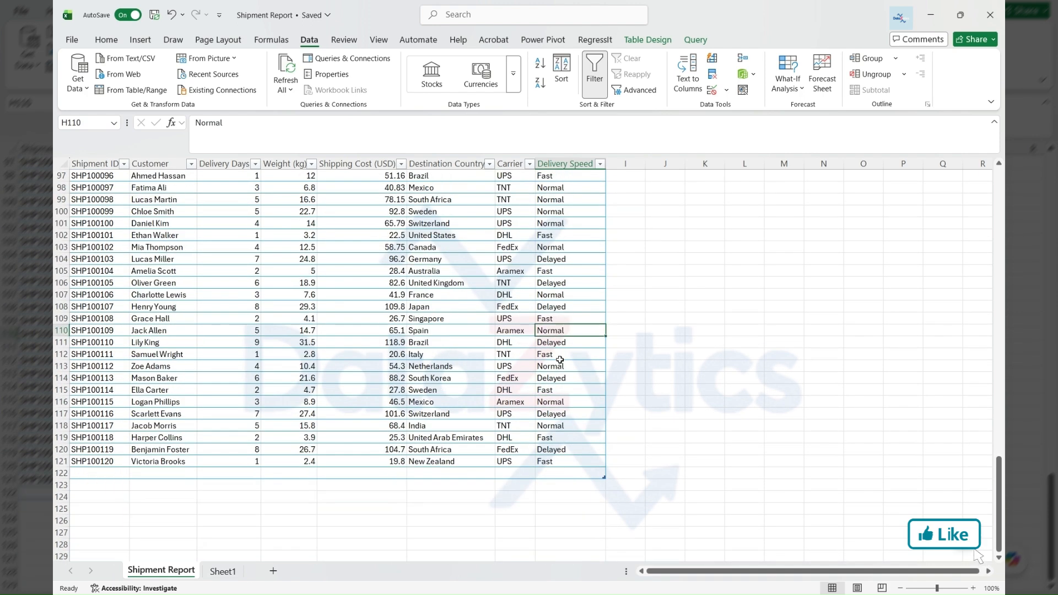
scroll(551, 287, up, 1)
click(550, 275)
scroll(550, 275, up, 11)
scroll(553, 277, up, 20)
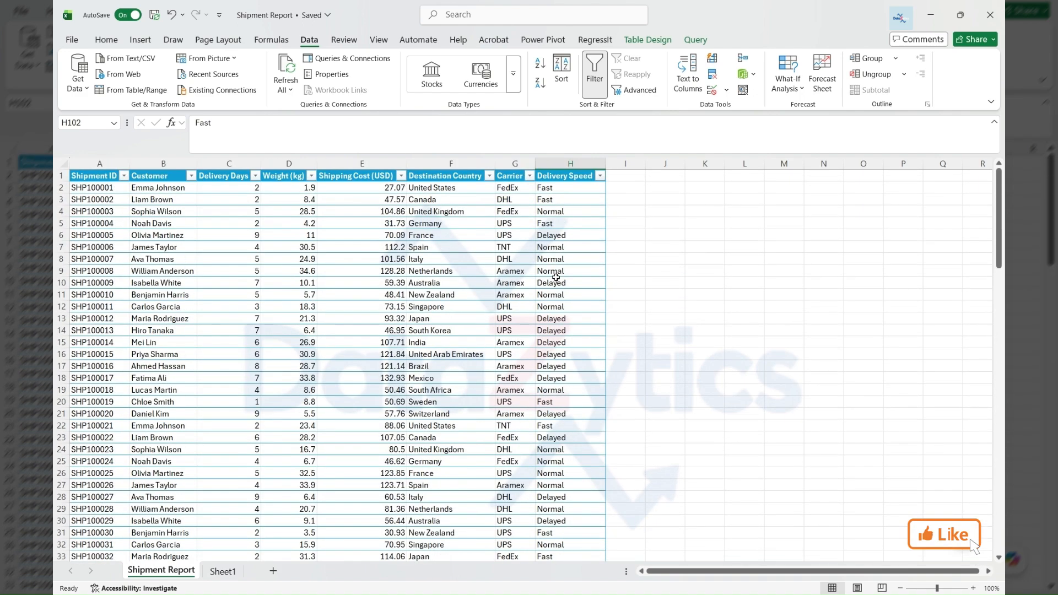
click(626, 187)
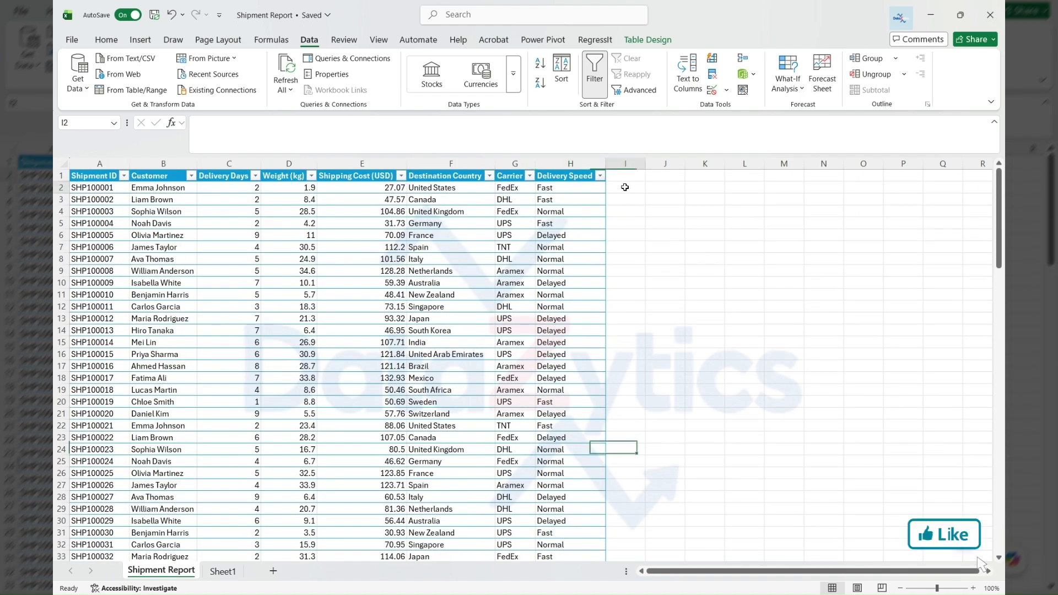
click(658, 188)
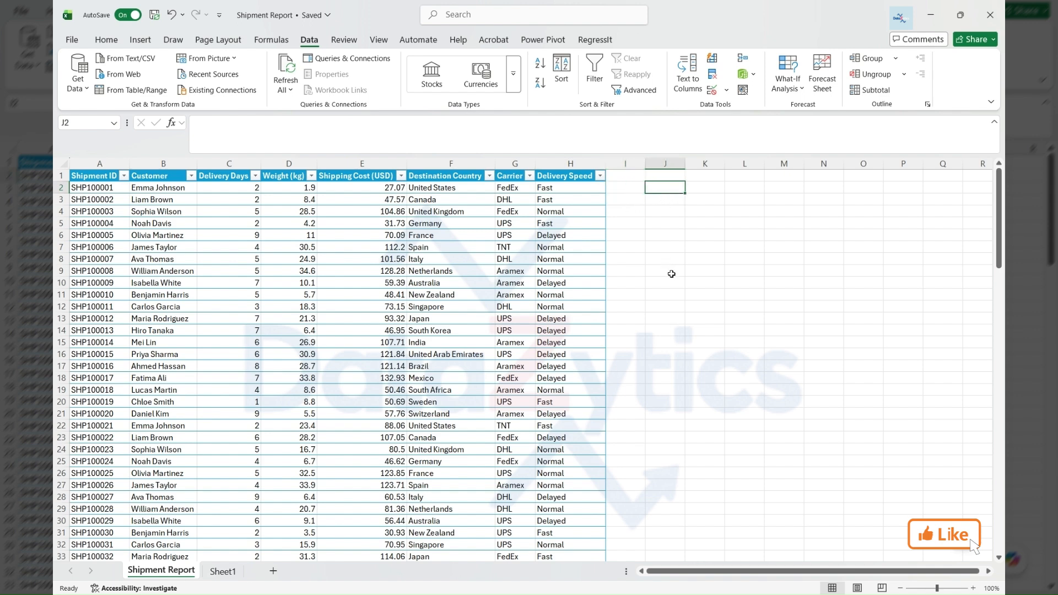